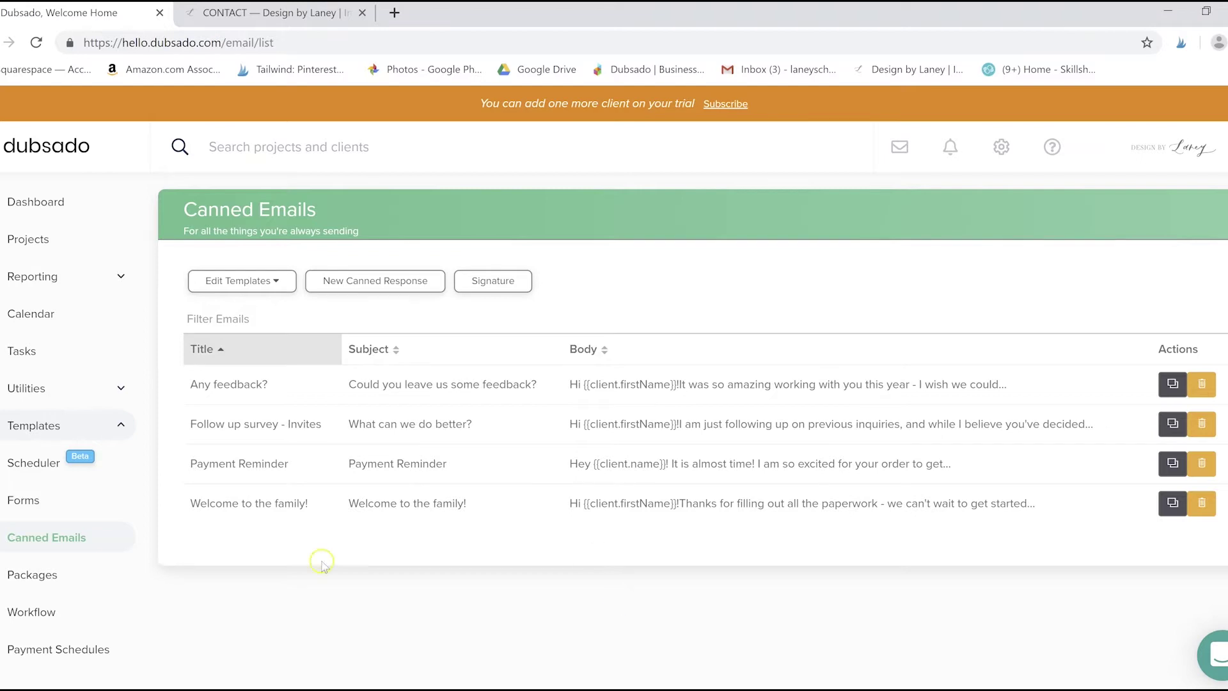
# Go to Templates > Forms to list the contracts, questionnaires, proposals and lead capture forms
pyautogui.click(18, 505)
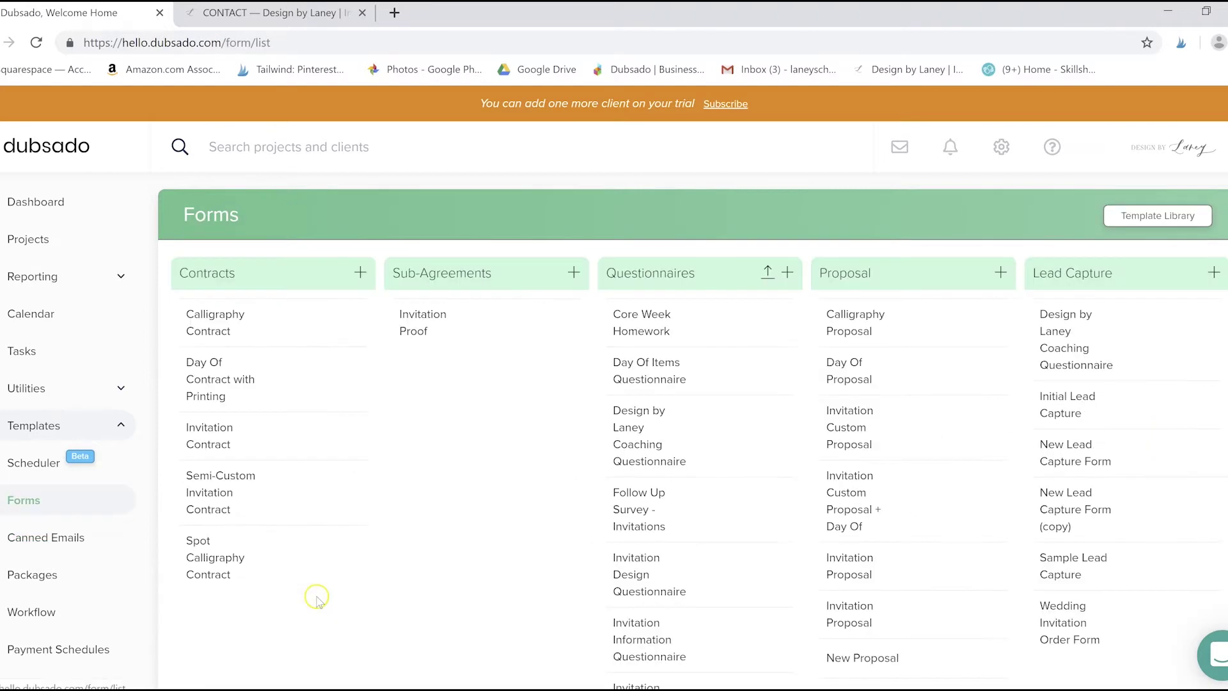
# Find the 'Workout 1.3 - Priorities' questionnaire in the Questionnaires column and open it
pyautogui.scroll(-3, 742, 505)
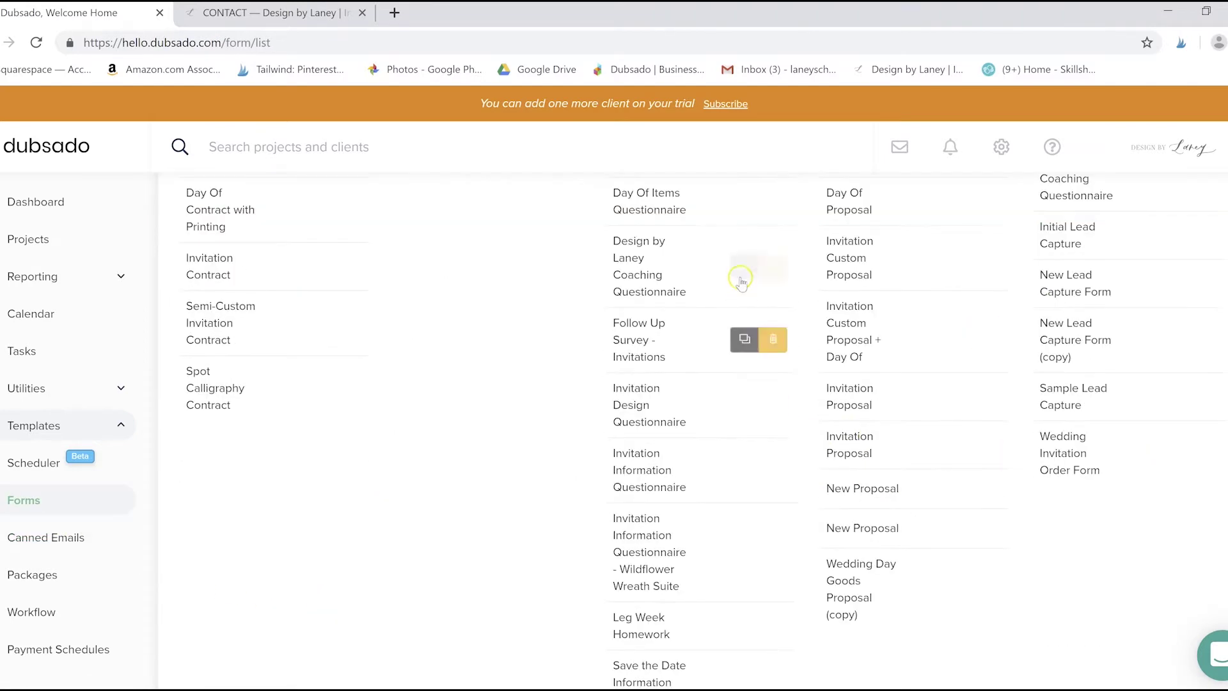
pyautogui.scroll(-20, 741, 282)
pyautogui.scroll(10, 722, 345)
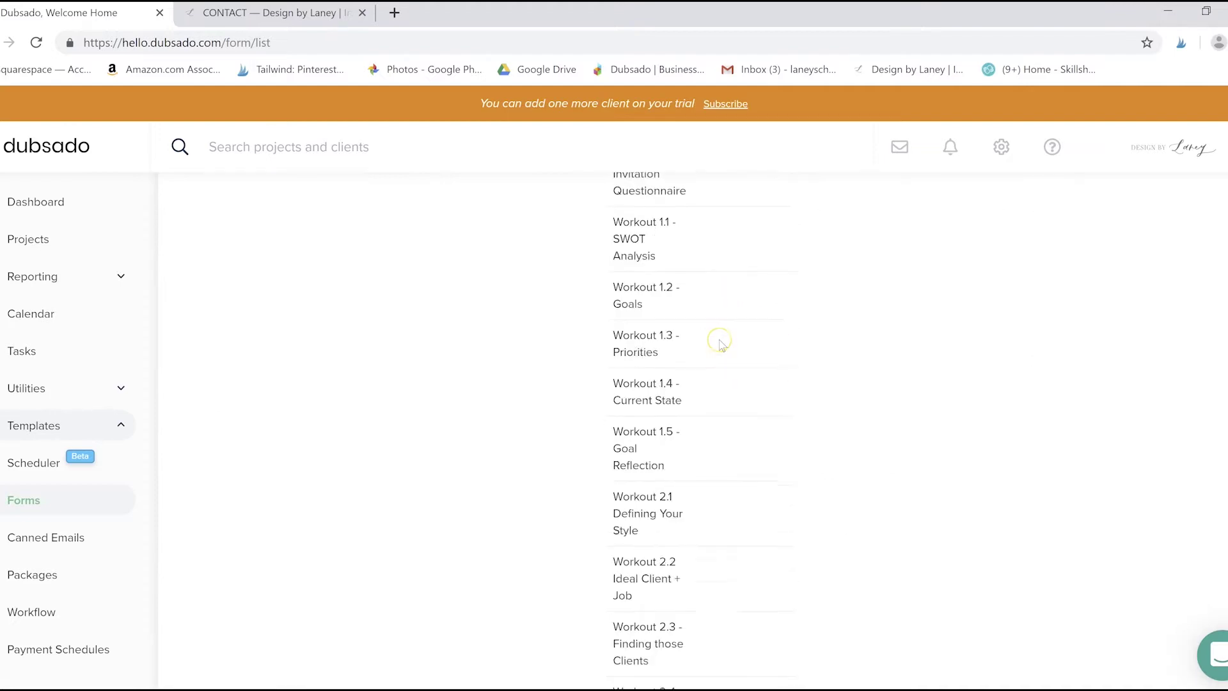
pyautogui.scroll(15, 722, 345)
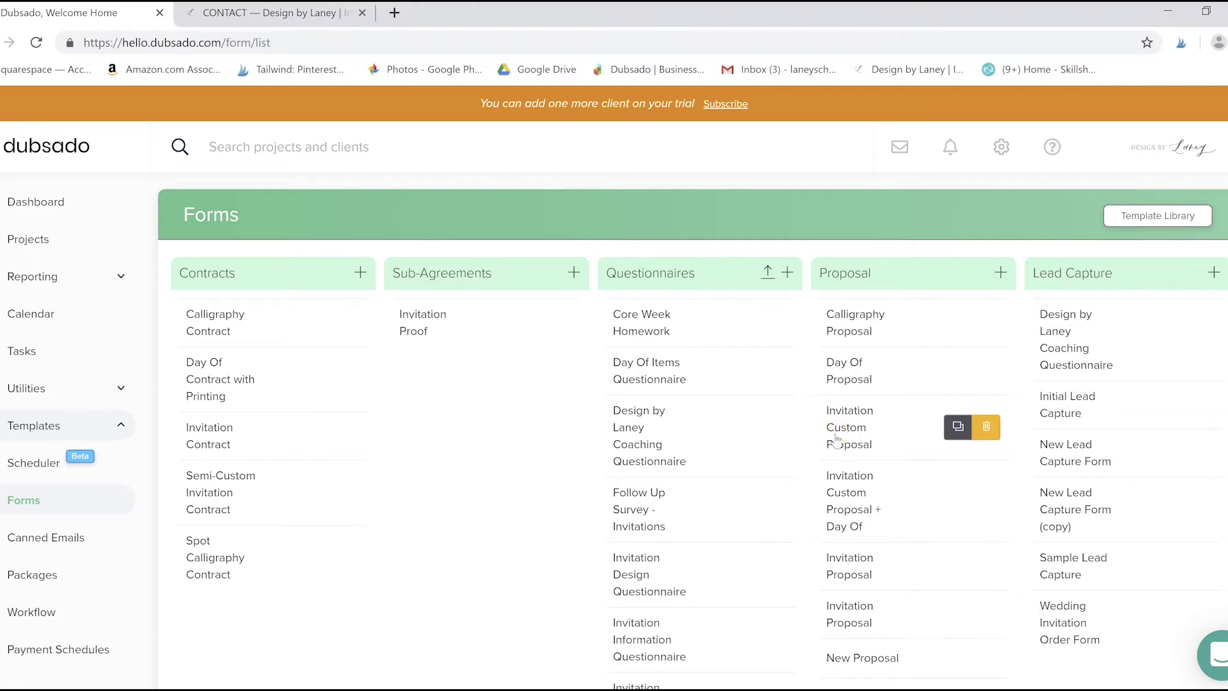
pyautogui.scroll(-9, 835, 436)
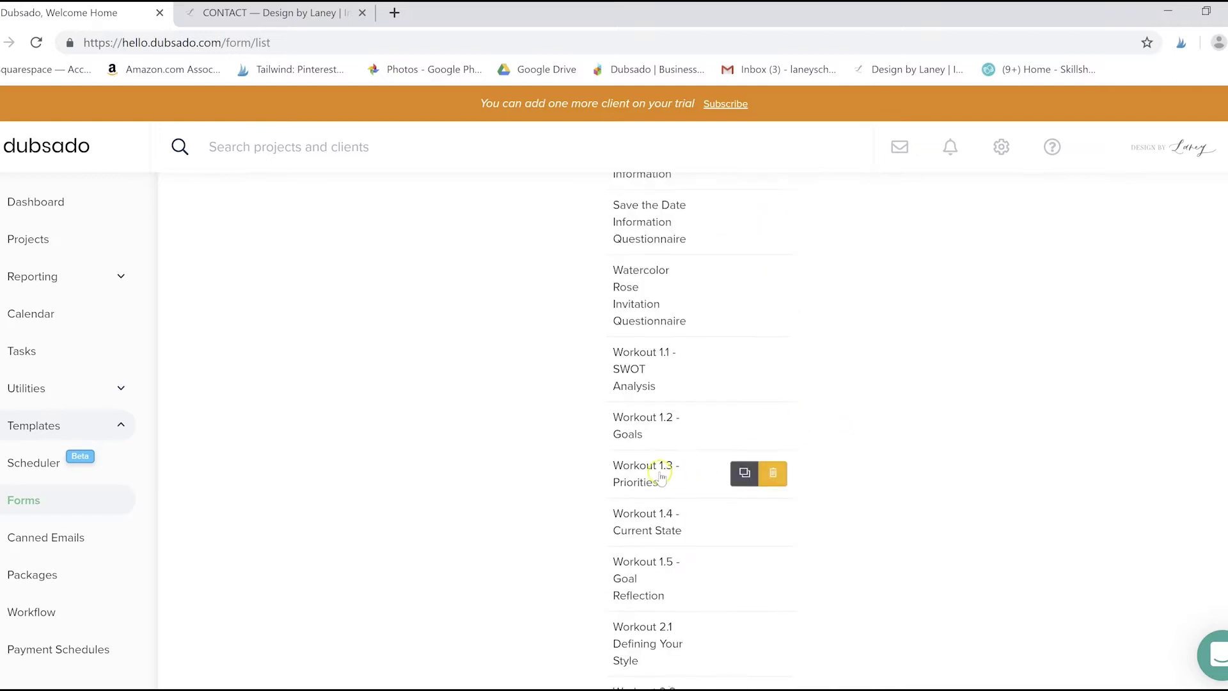
pyautogui.click(640, 478)
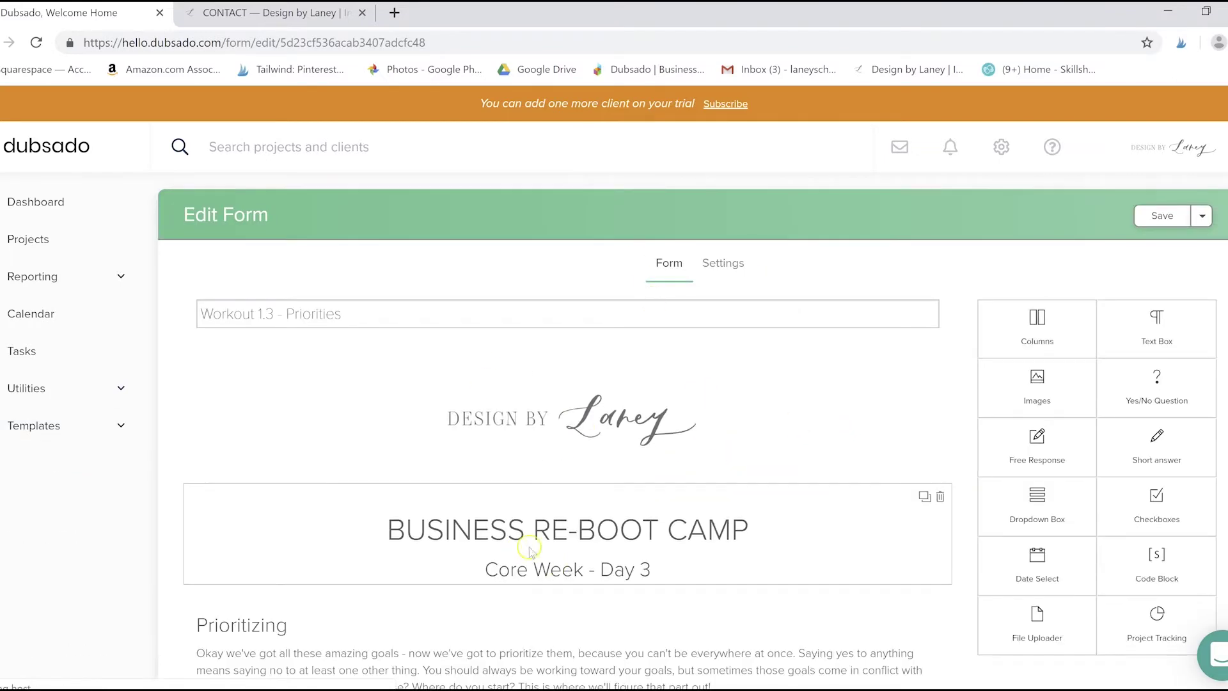
# Review the Priorities form down to its Notes field and GIF, then return to Forms
pyautogui.scroll(-5, 689, 489)
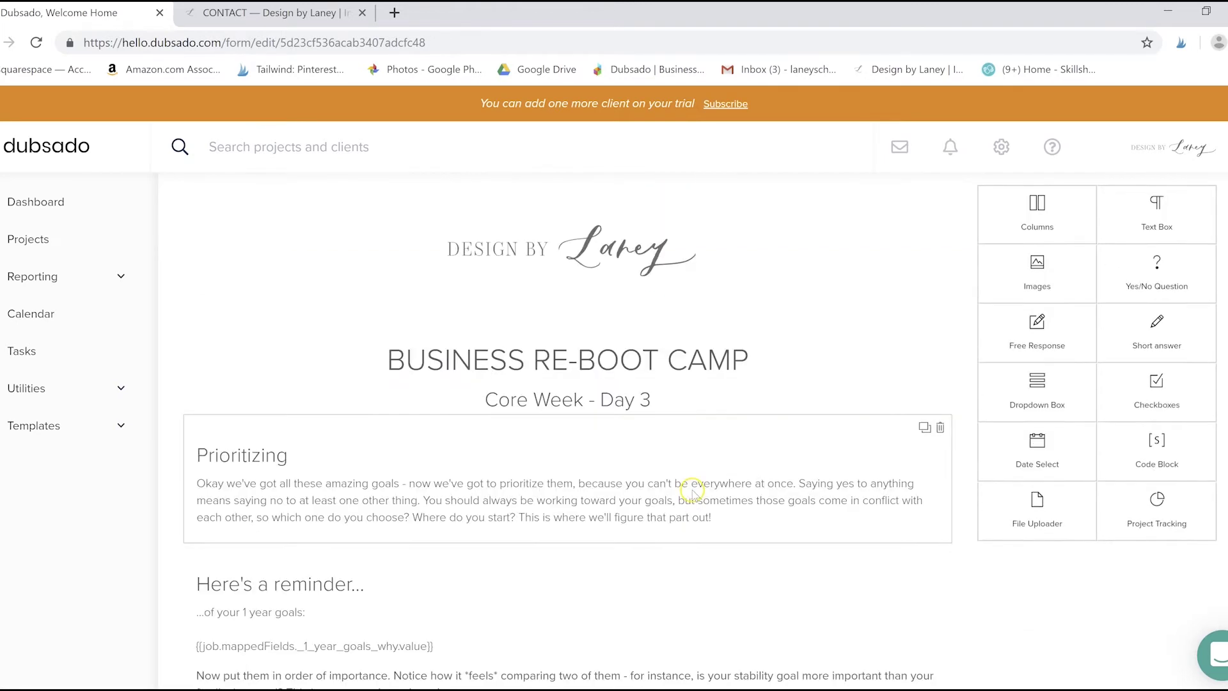
pyautogui.scroll(-3, 690, 489)
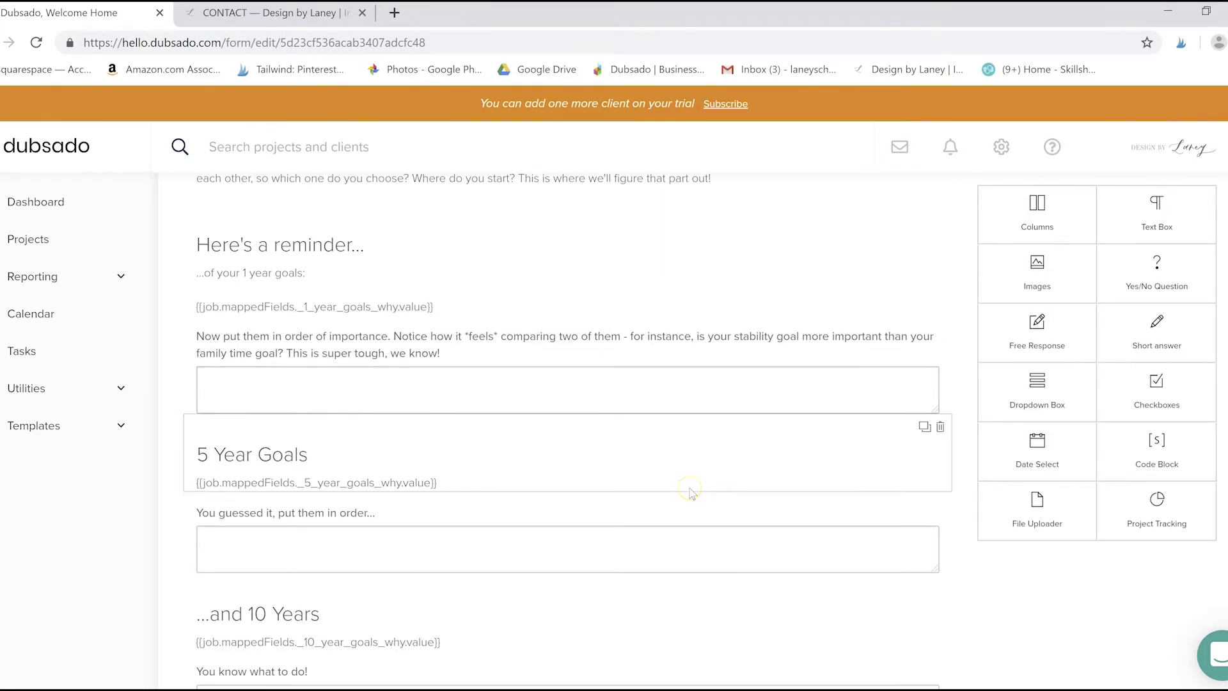
pyautogui.scroll(-18, 692, 492)
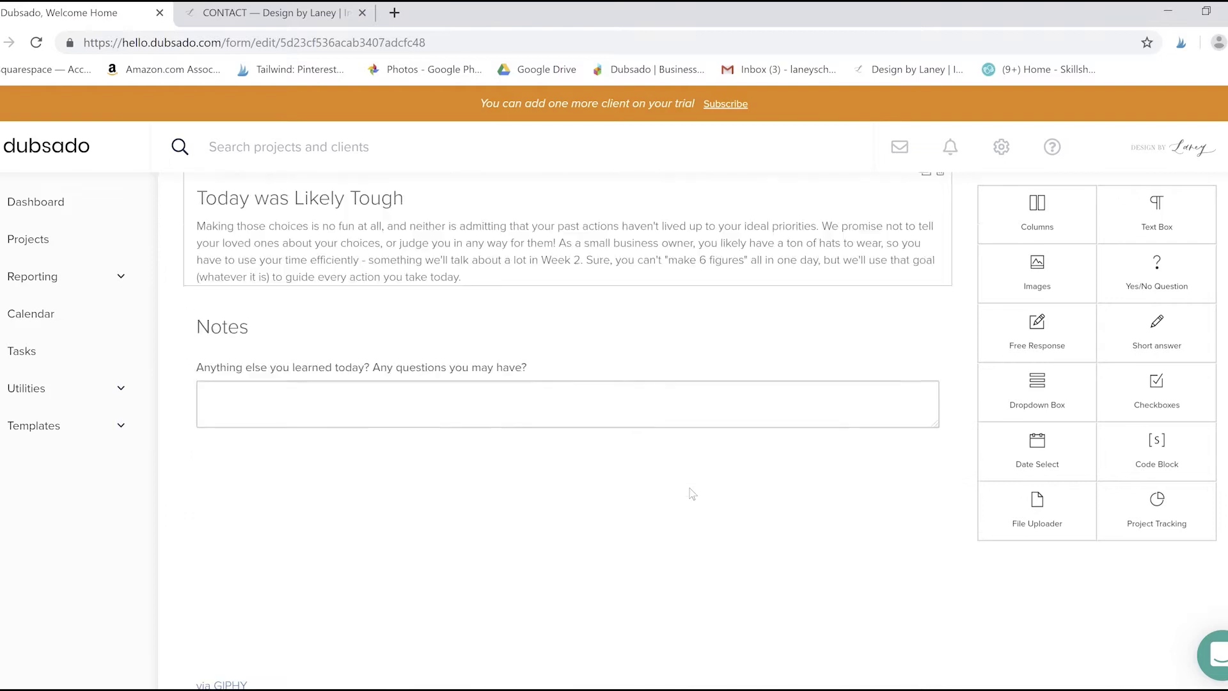
pyautogui.moveTo(342, 598)
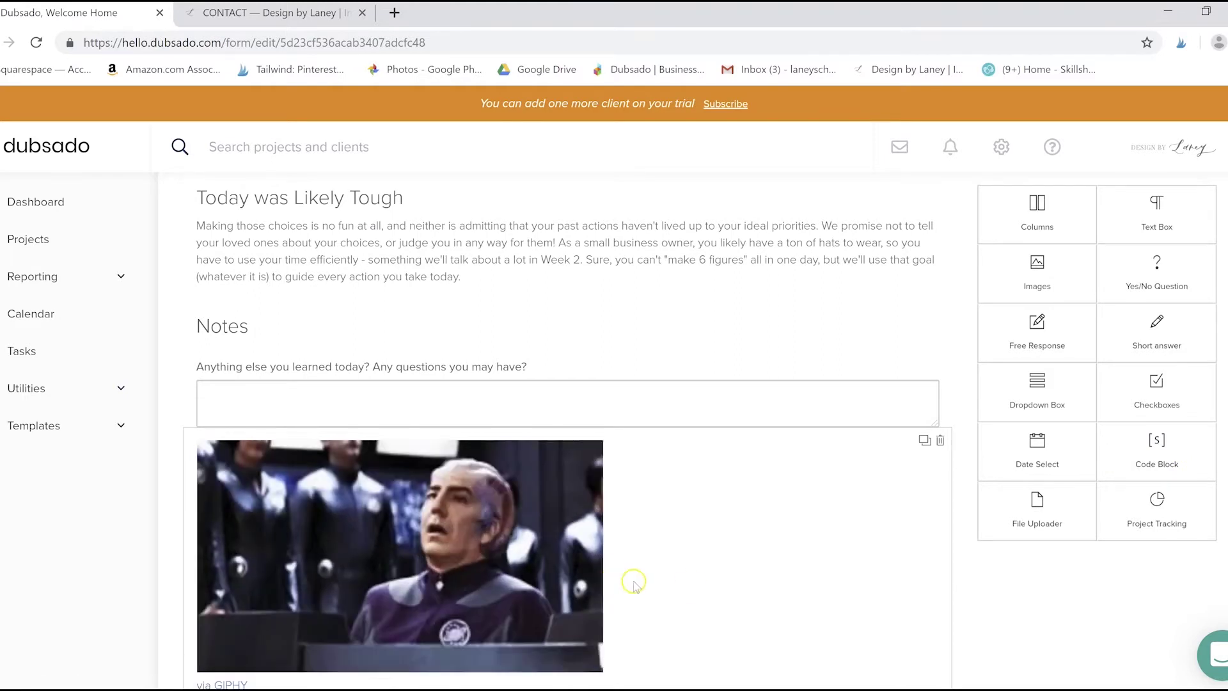
pyautogui.hotkey('alt', 'Left')
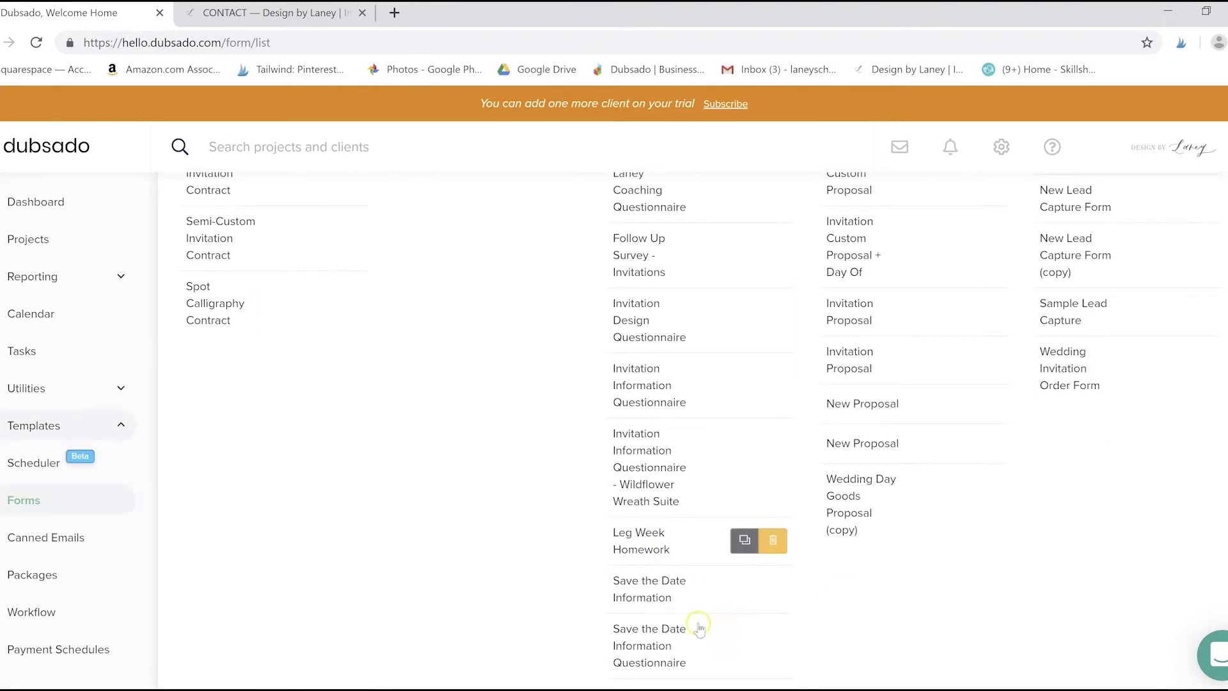
# Open the Wildflower Wreath Suite questionnaire, look through it, then open another form from the list
pyautogui.scroll(2, 700, 554)
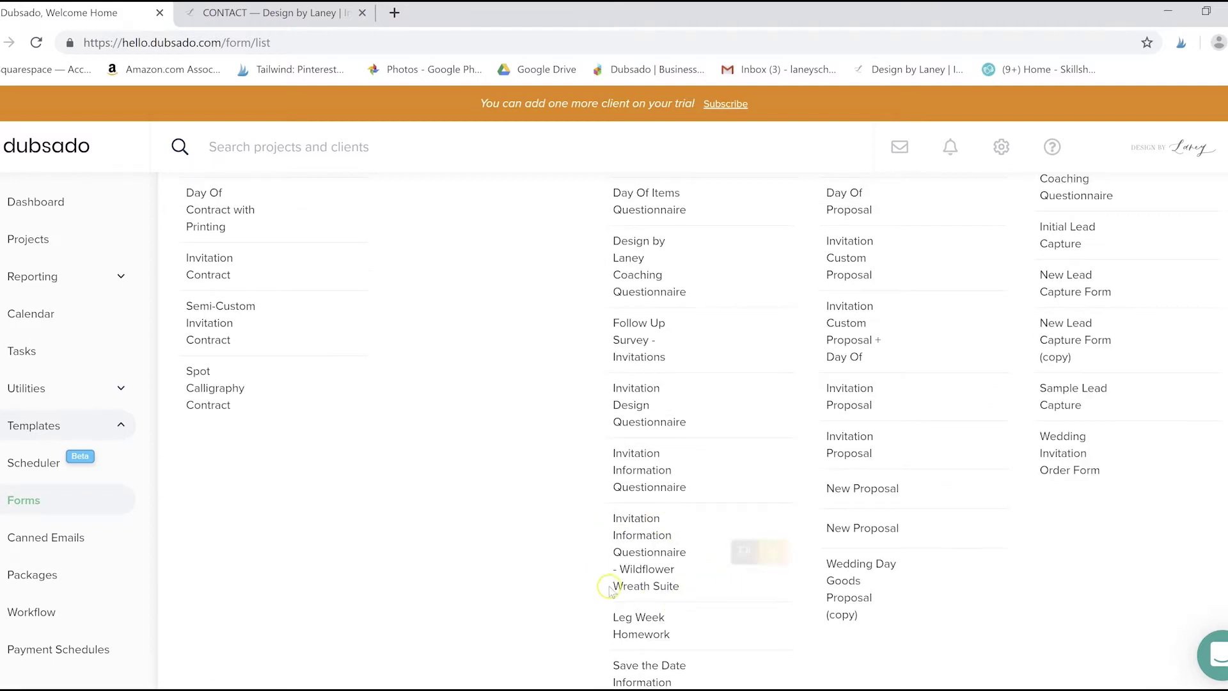
pyautogui.click(651, 555)
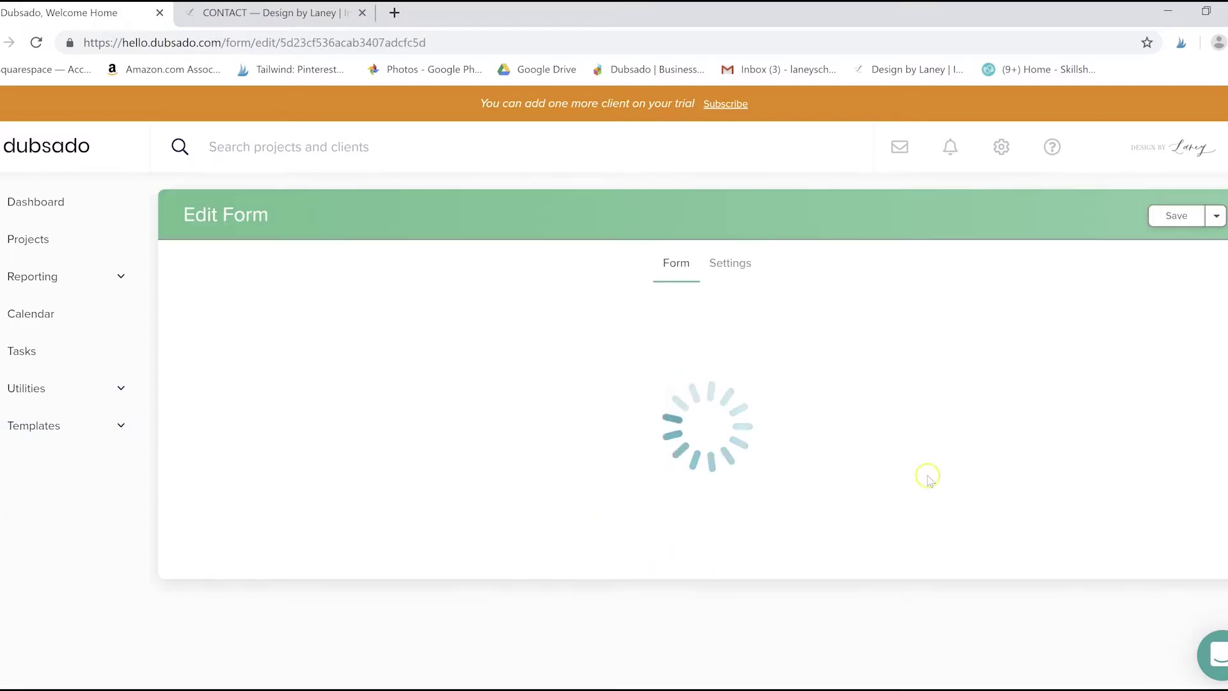
pyautogui.scroll(-5, 866, 340)
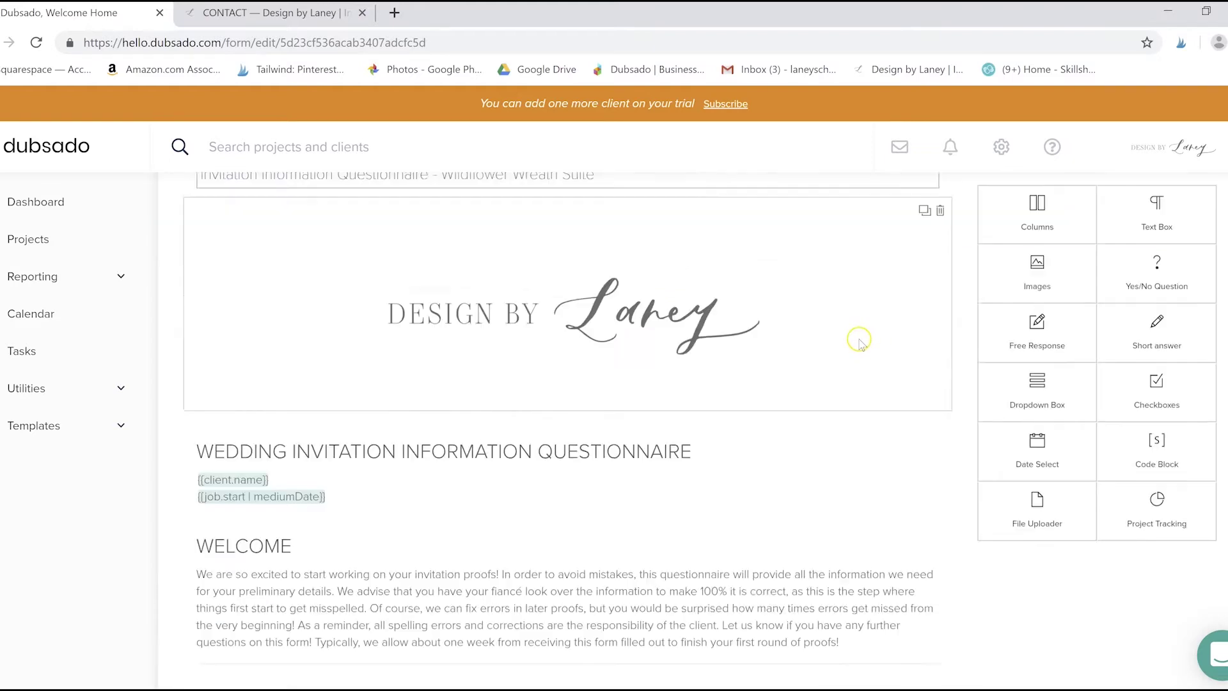
pyautogui.scroll(-6, 792, 349)
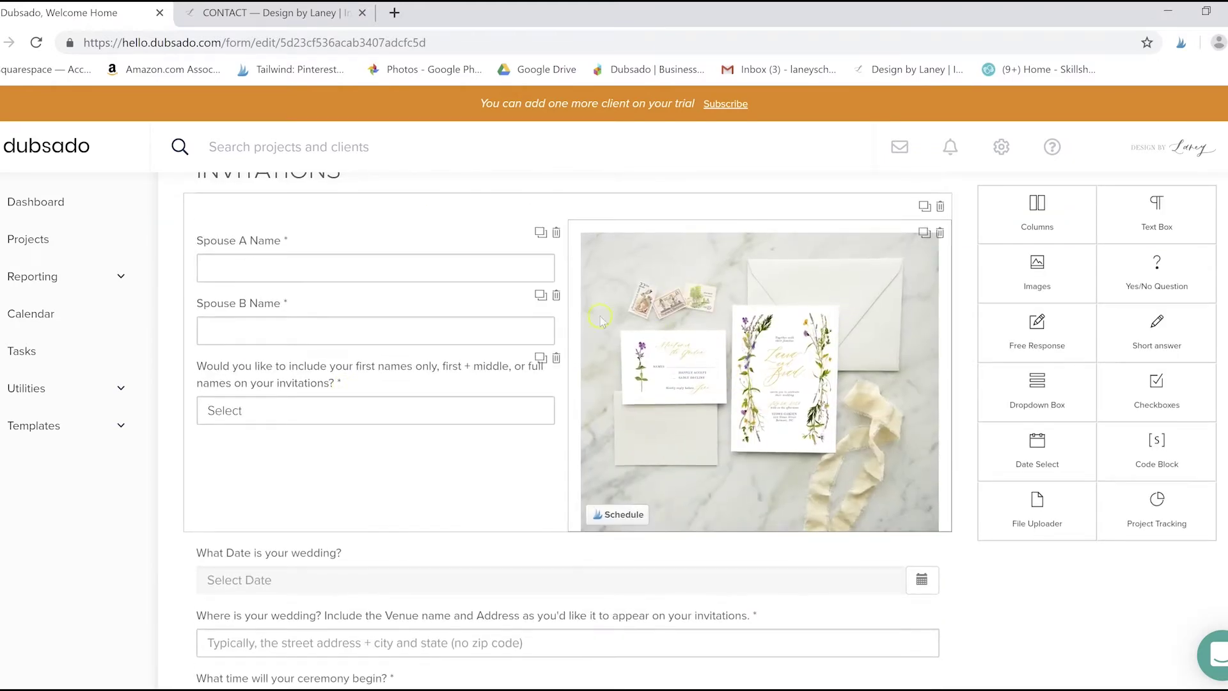
pyautogui.scroll(-7, 441, 512)
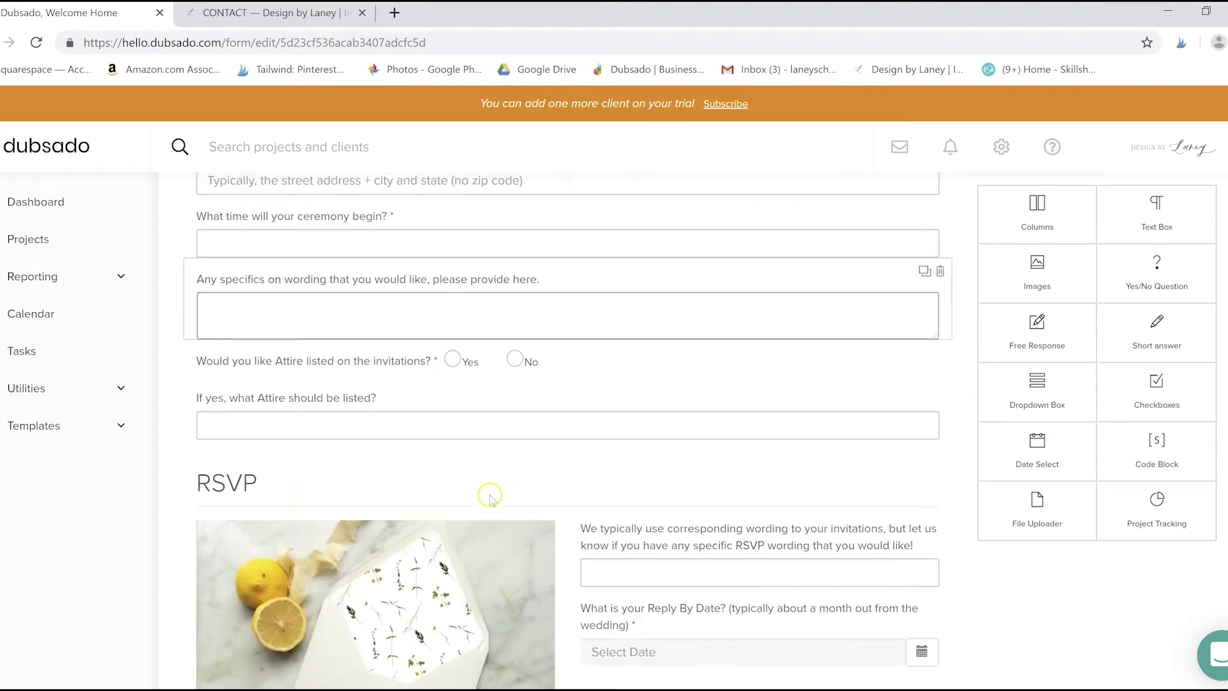
pyautogui.scroll(-6, 491, 498)
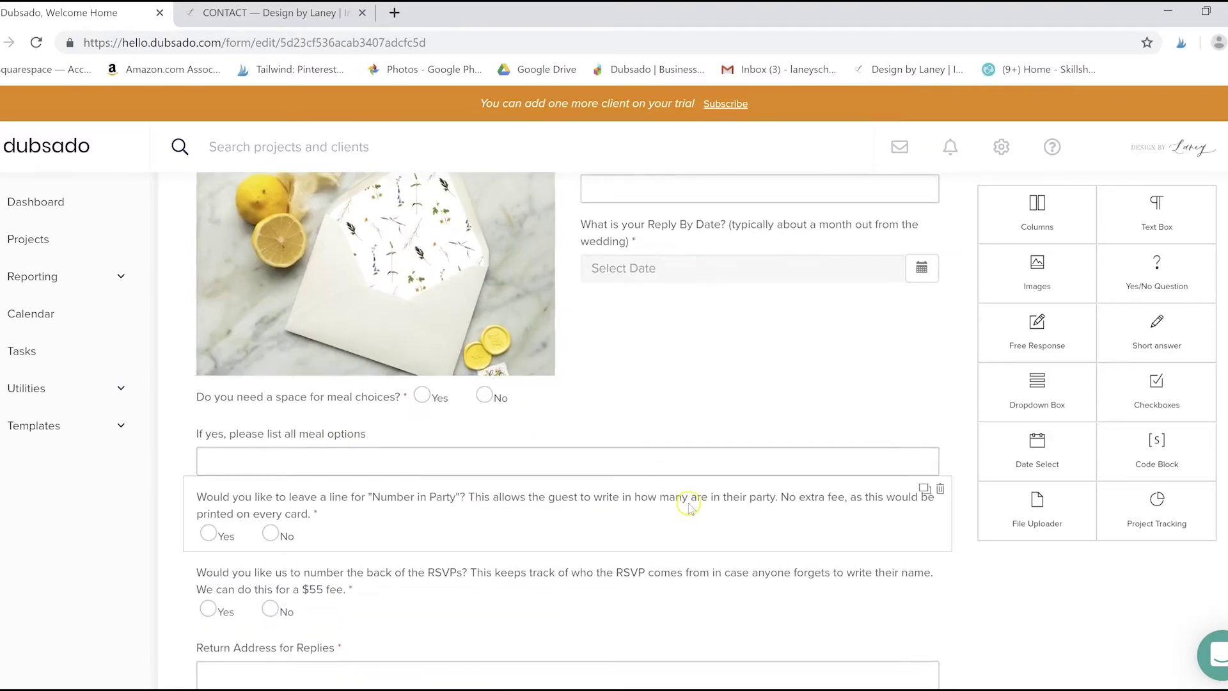
pyautogui.scroll(13, 690, 504)
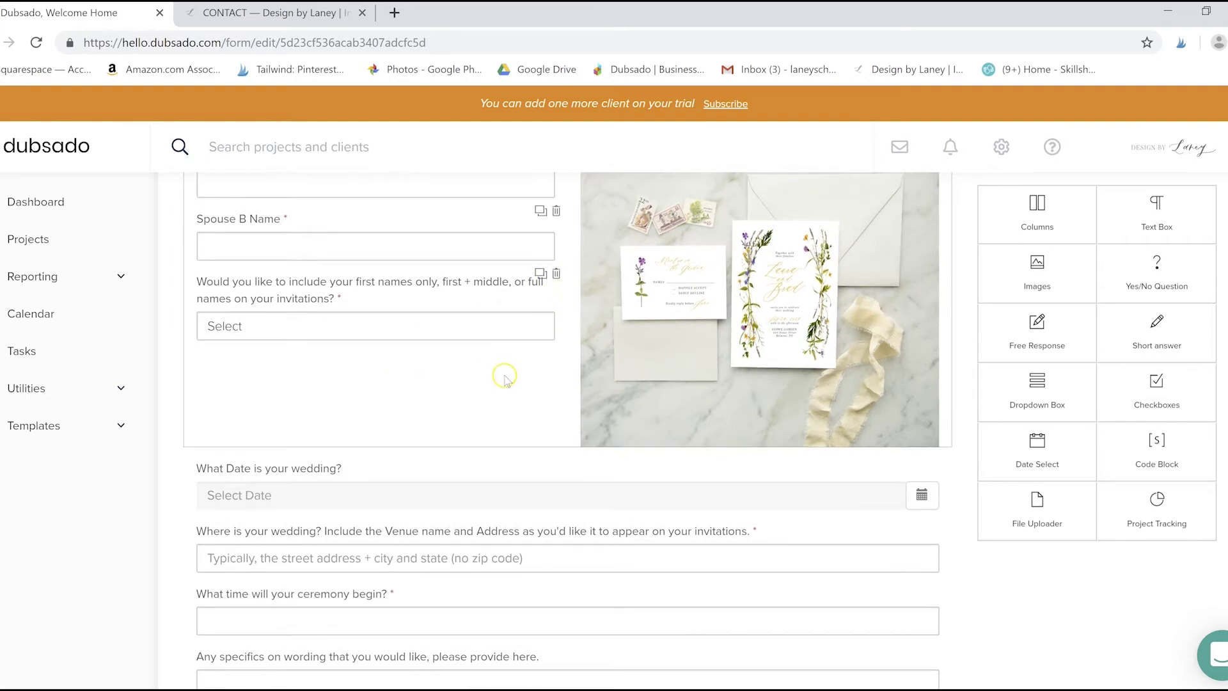
pyautogui.scroll(12, 505, 378)
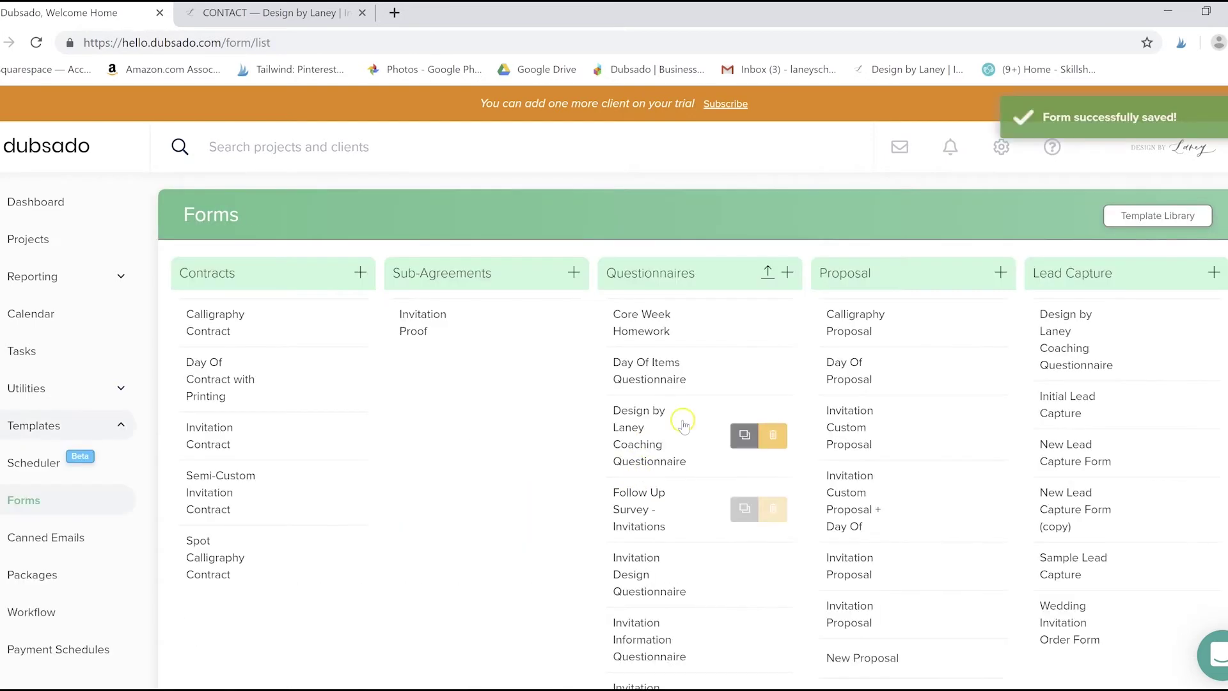
pyautogui.scroll(-4, 781, 481)
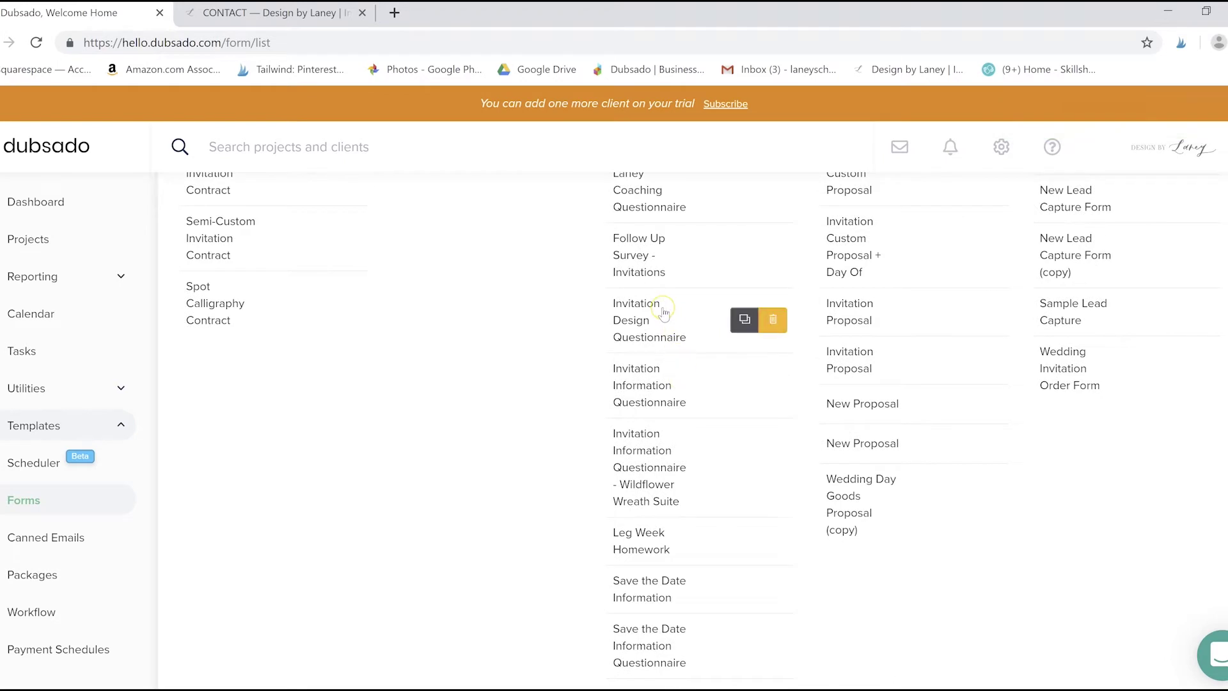
pyautogui.click(661, 386)
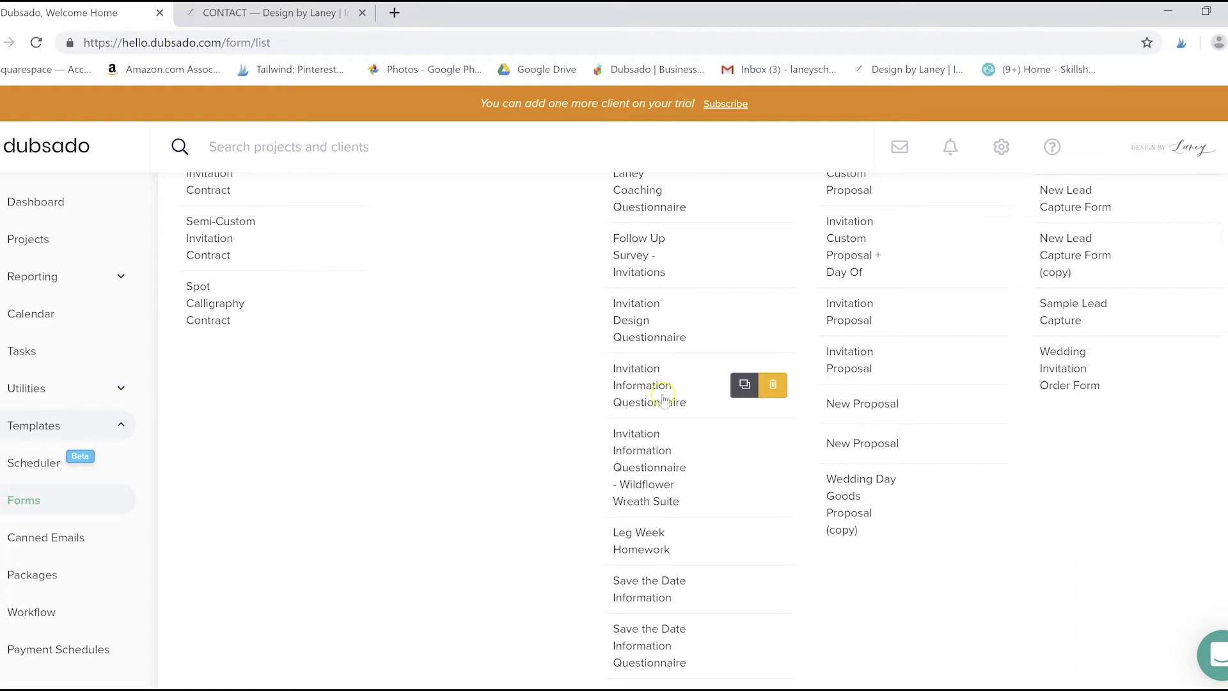
# Open the Invitation Design Questionnaire and review it down to the File Uploader and thank-you note
pyautogui.click(665, 320)
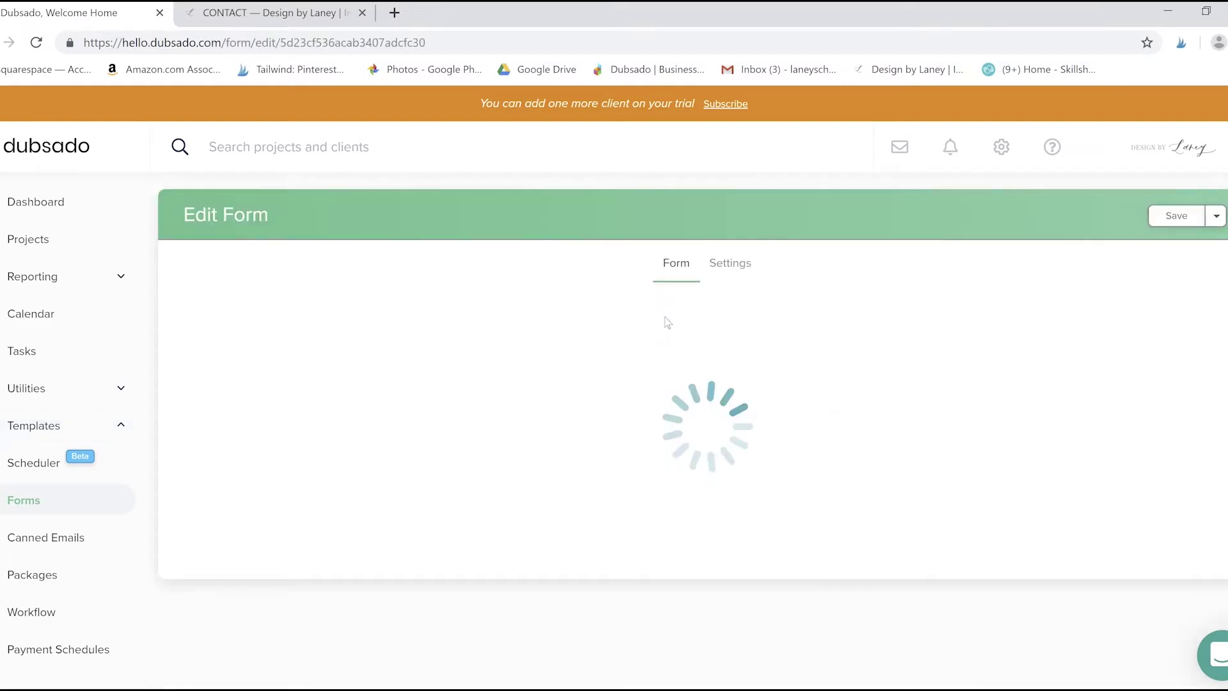
pyautogui.scroll(-20, 732, 336)
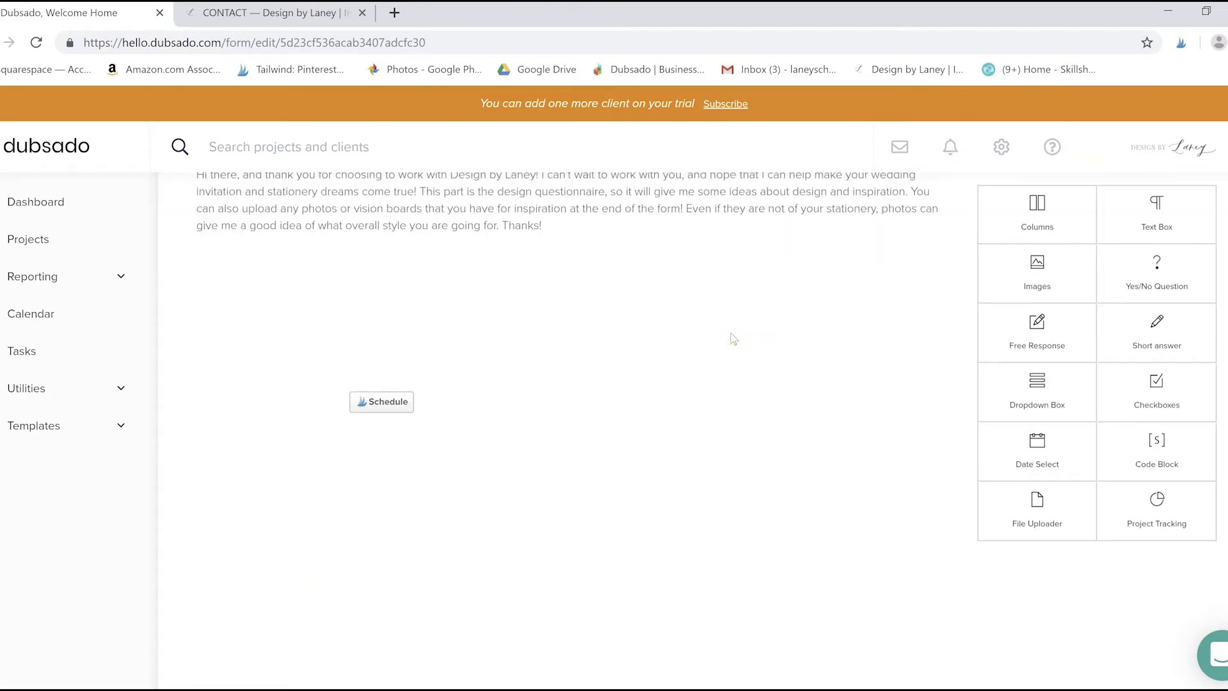
pyautogui.scroll(-1, 734, 339)
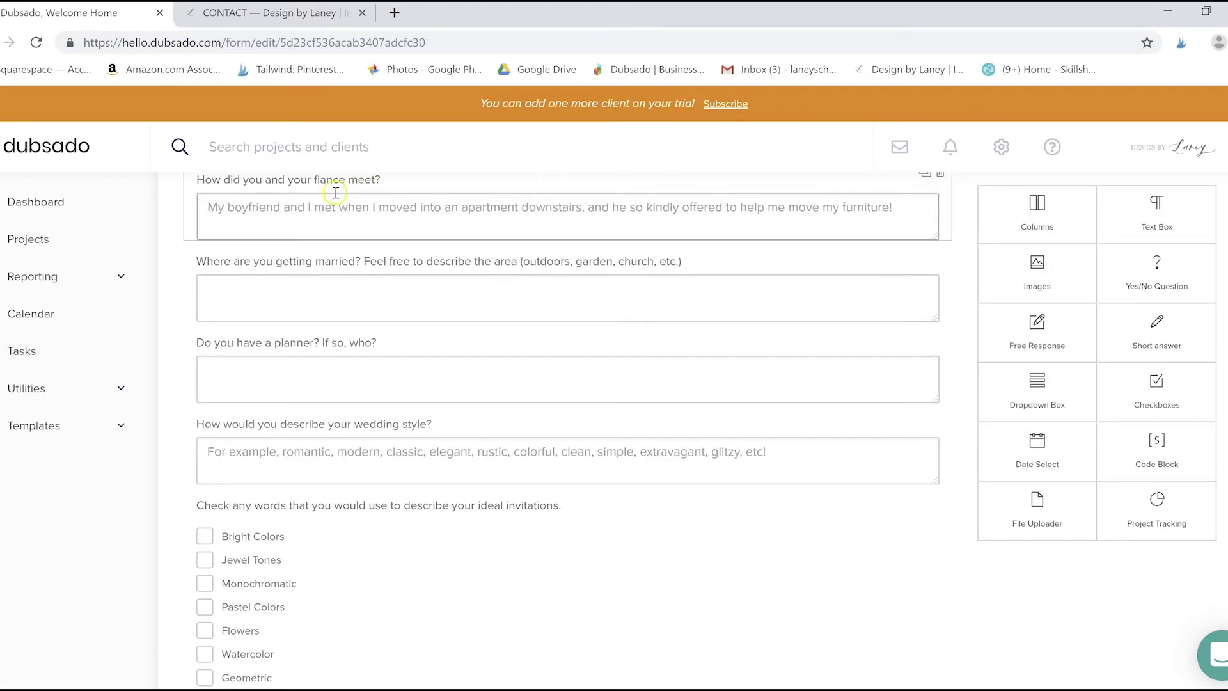
pyautogui.scroll(-4, 448, 307)
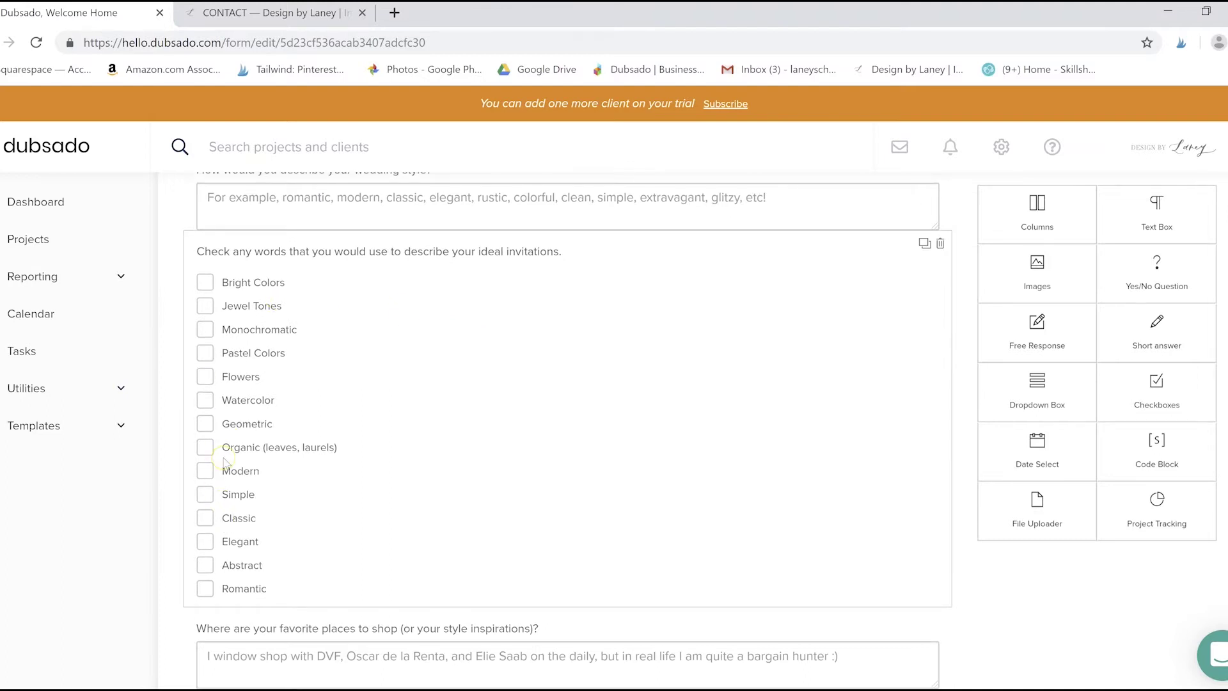
pyautogui.scroll(-13, 540, 430)
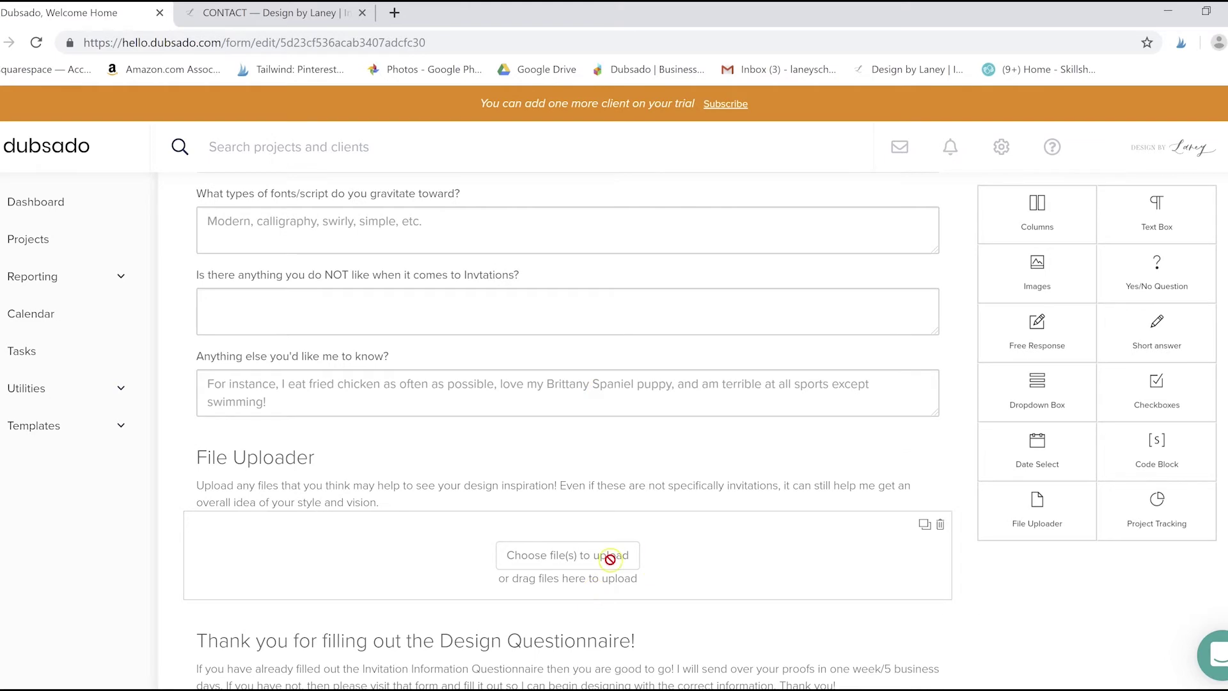
pyautogui.scroll(20, 688, 515)
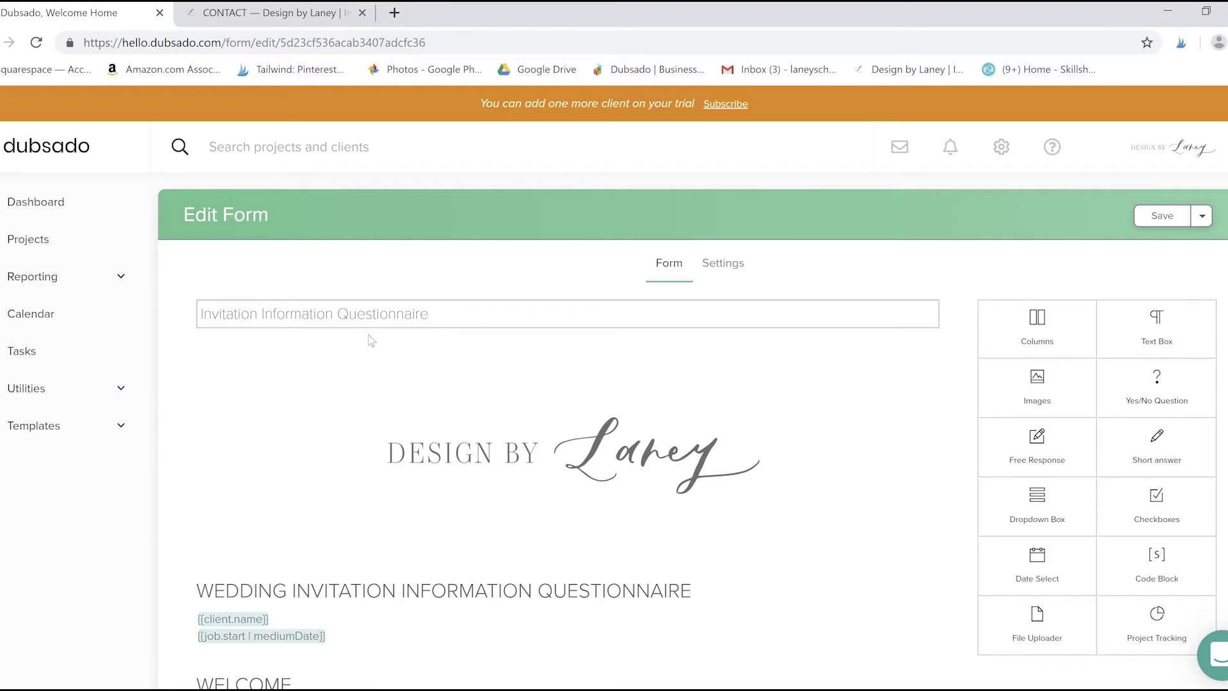
# Review the Wedding Invitation Information Questionnaire, then open the Day Of Items Questionnaire
pyautogui.scroll(-9, 374, 339)
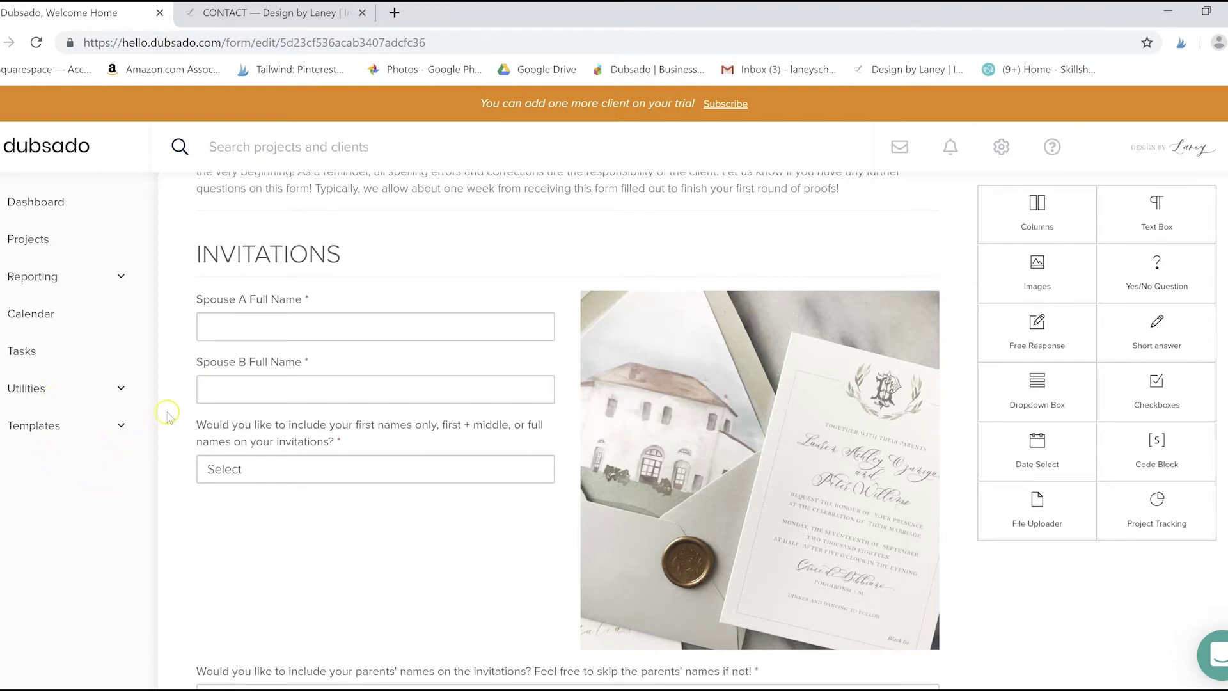
pyautogui.scroll(-5, 502, 398)
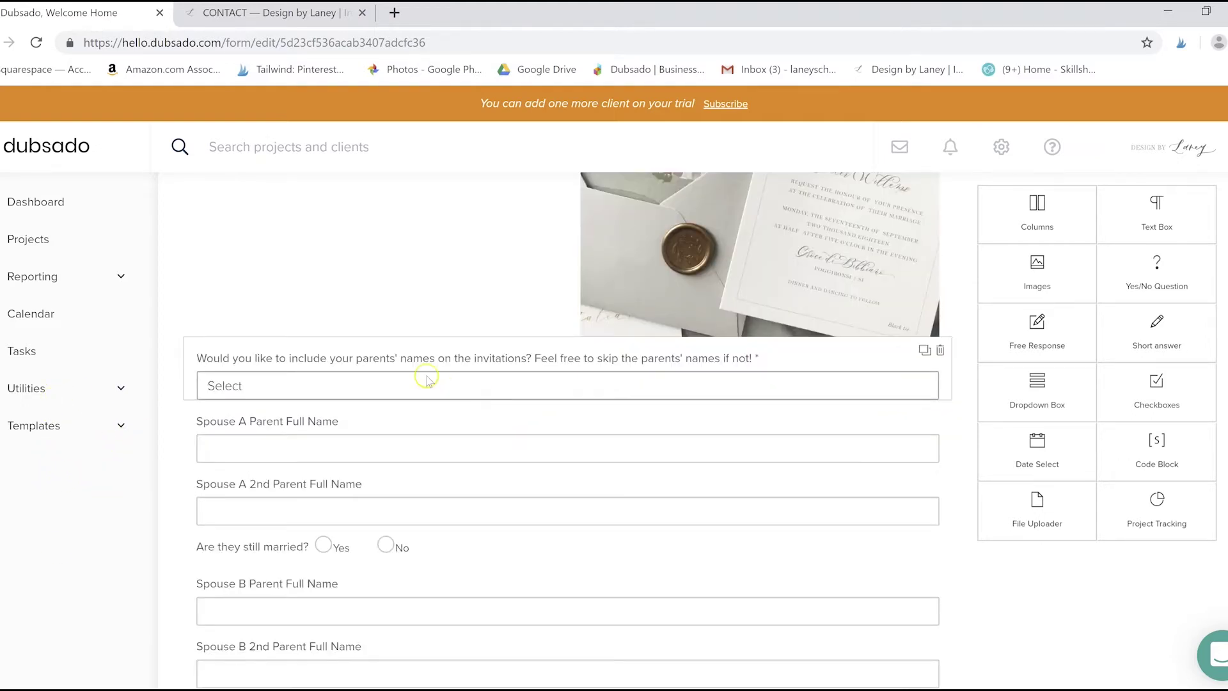
pyautogui.scroll(-3, 423, 325)
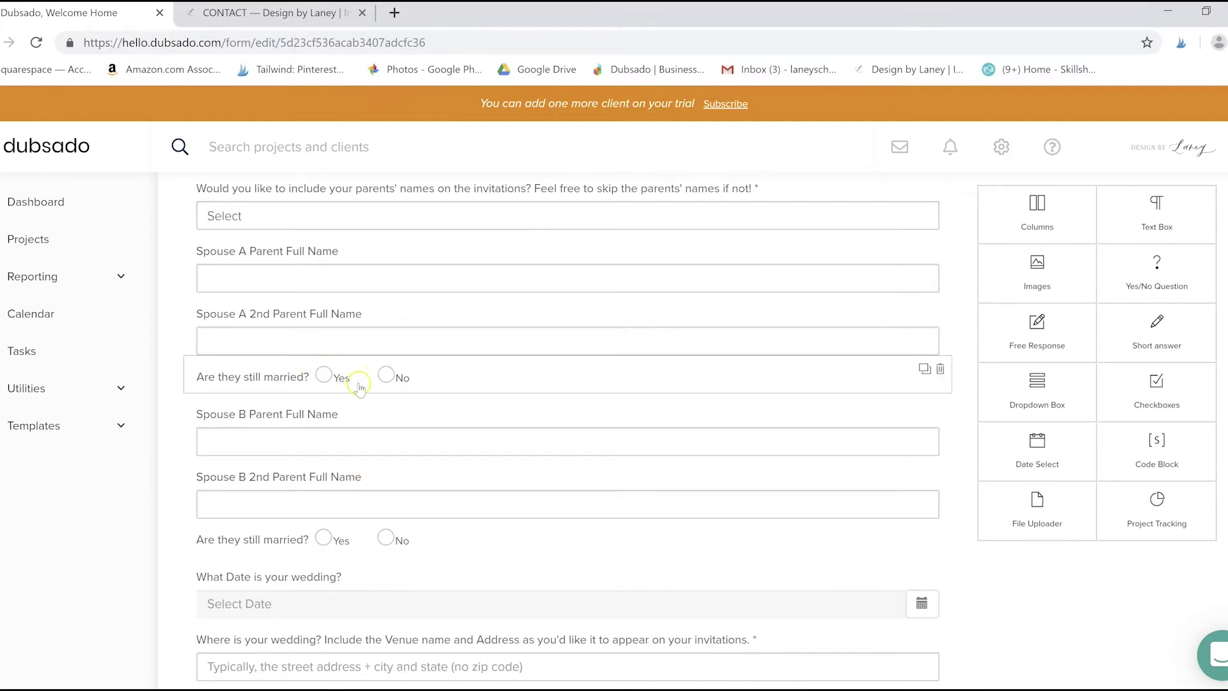
pyautogui.scroll(-4, 483, 309)
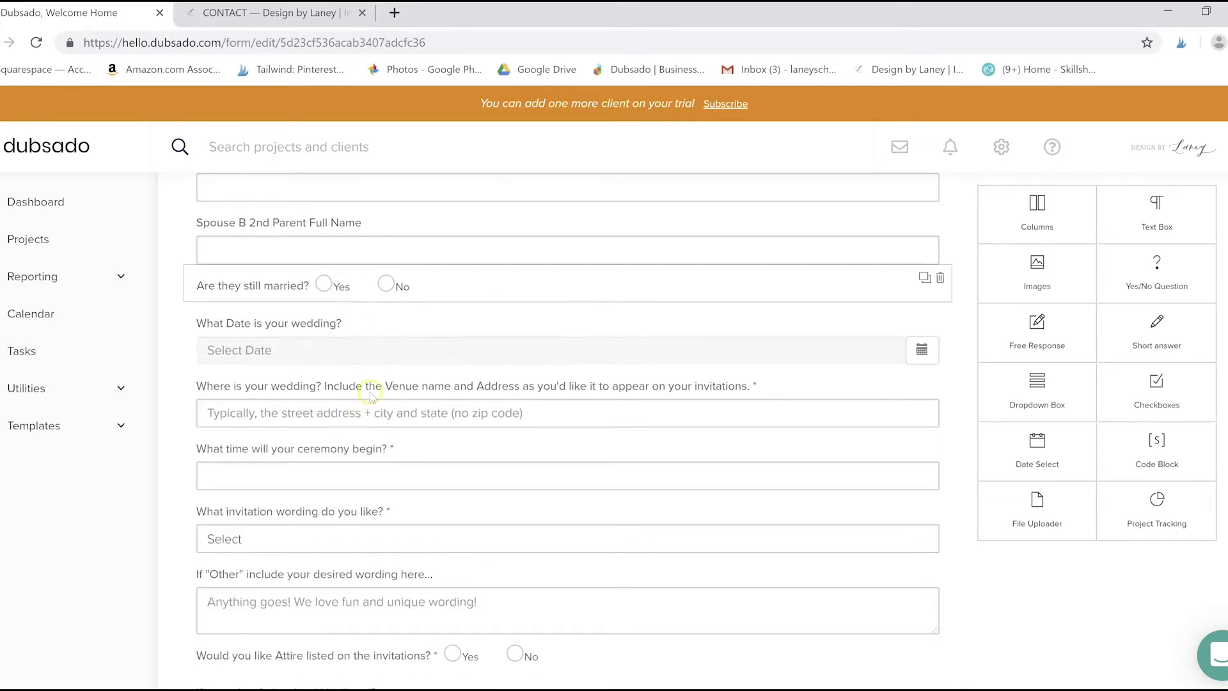
pyautogui.scroll(-10, 499, 472)
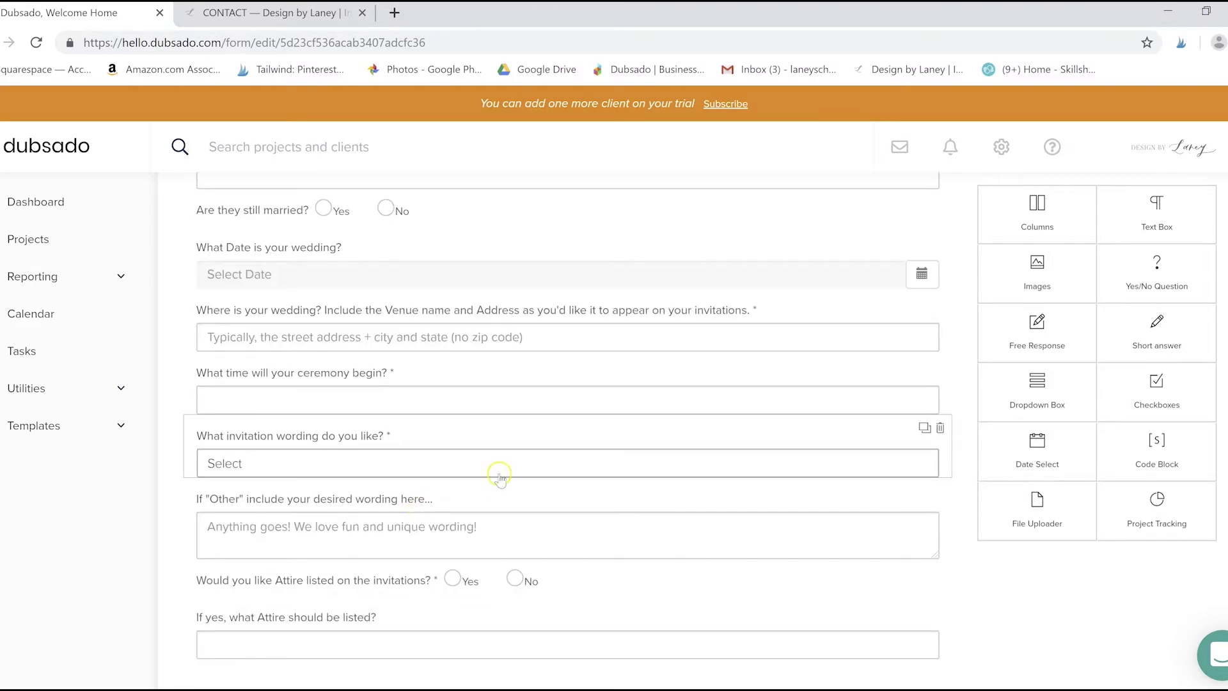
pyautogui.scroll(-7, 669, 448)
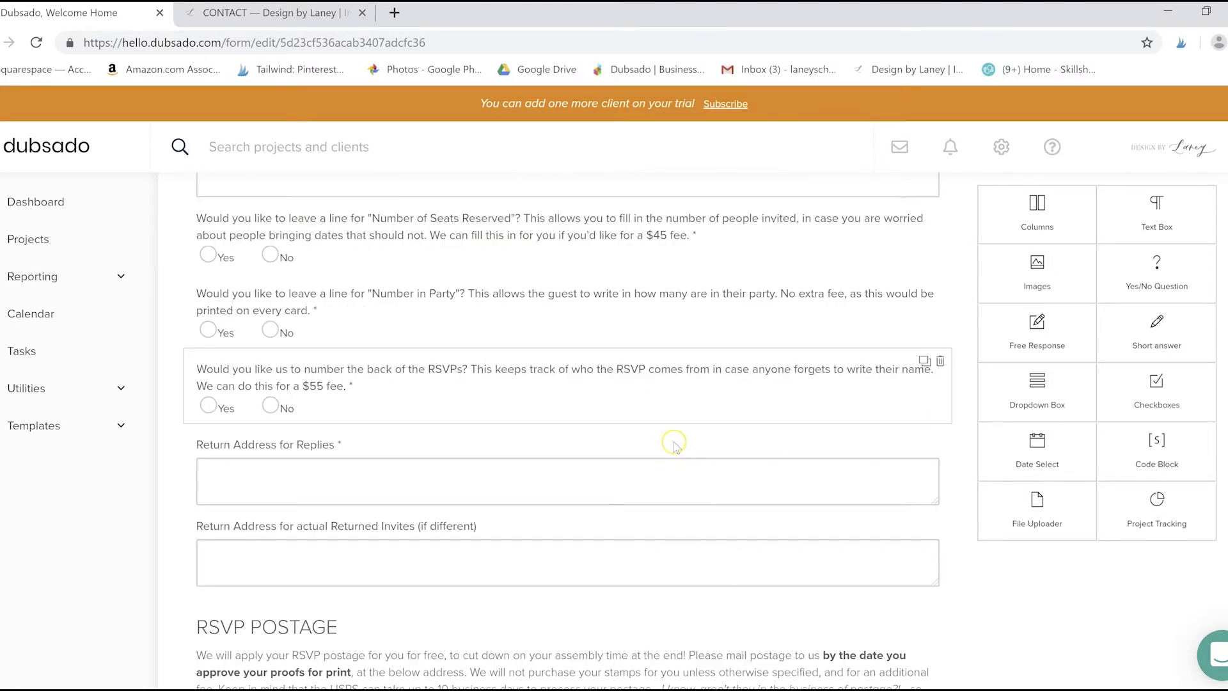
pyautogui.moveTo(677, 446); pyautogui.dragTo(605, 447)
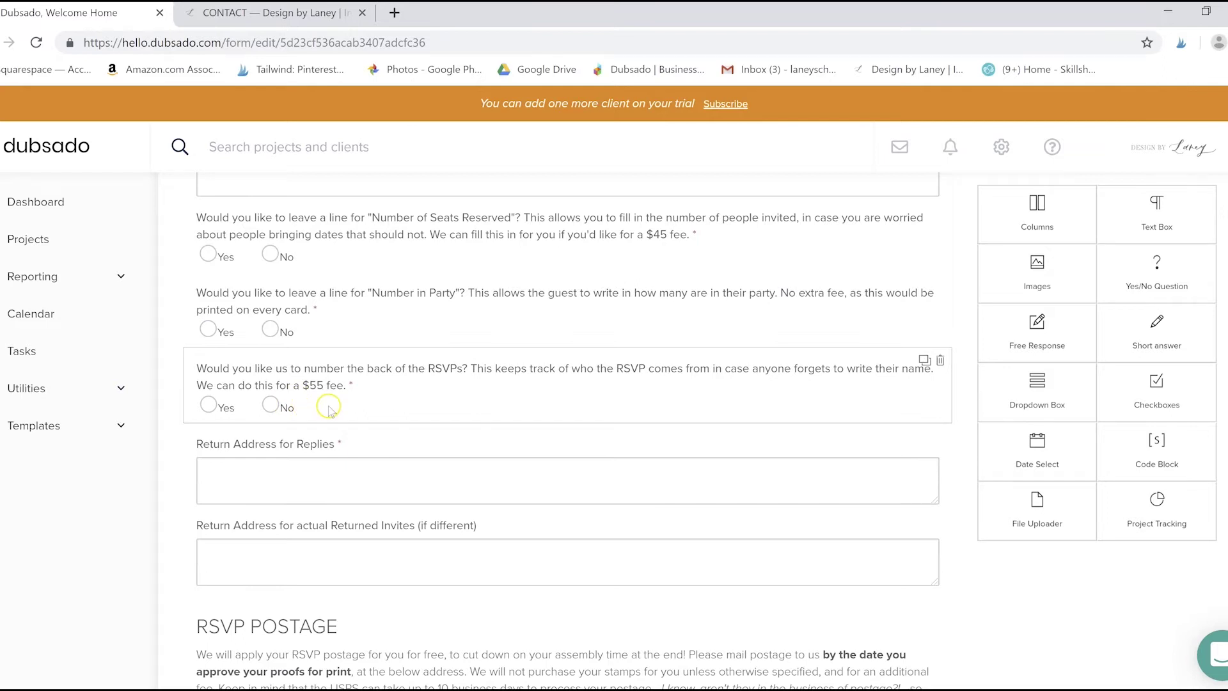
pyautogui.scroll(-15, 548, 680)
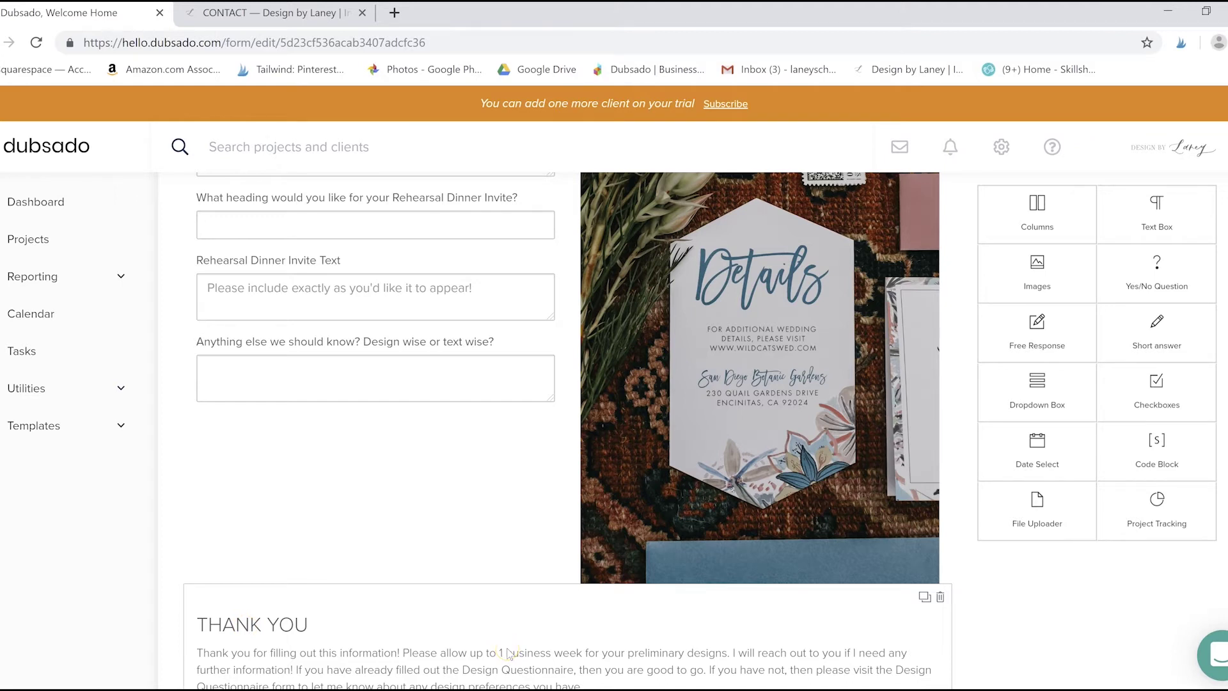
pyautogui.scroll(20, 509, 652)
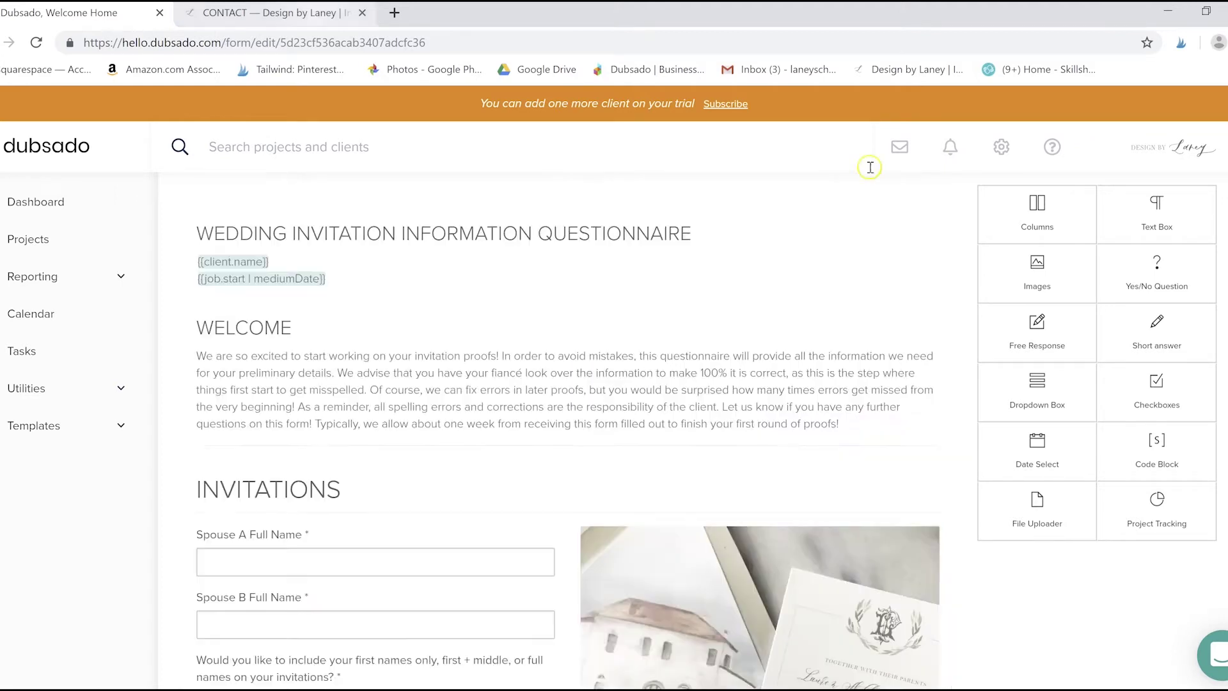
pyautogui.scroll(-4, 470, 307)
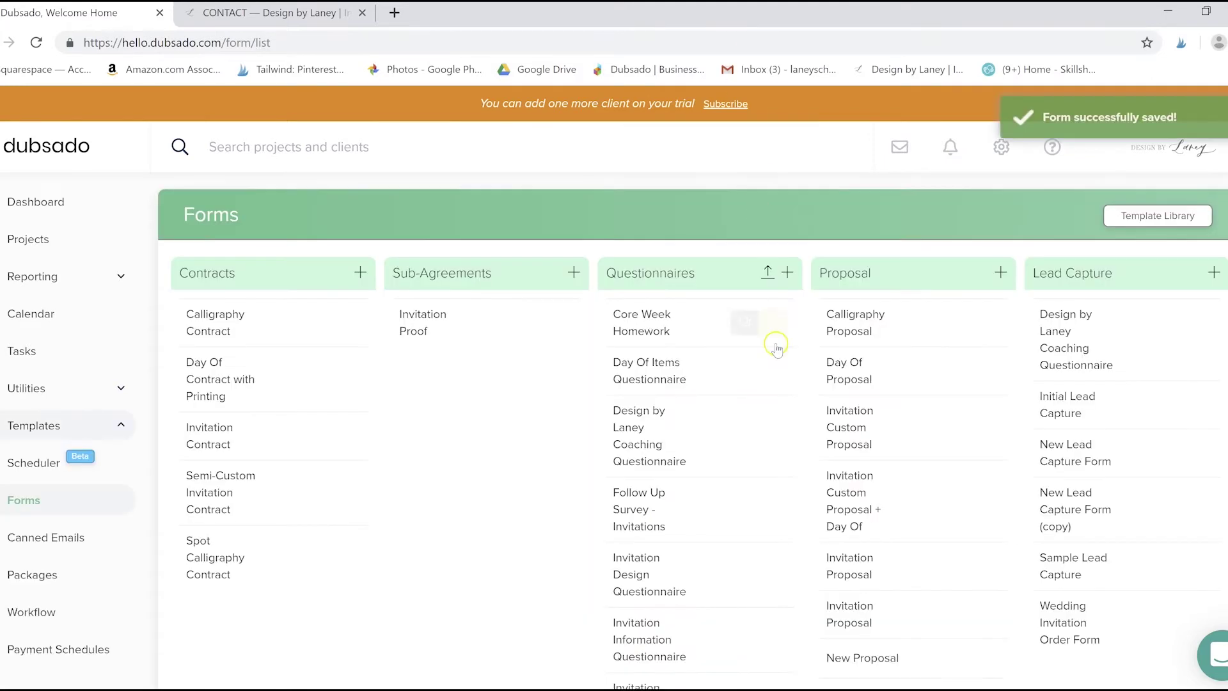
pyautogui.moveTo(650, 384)
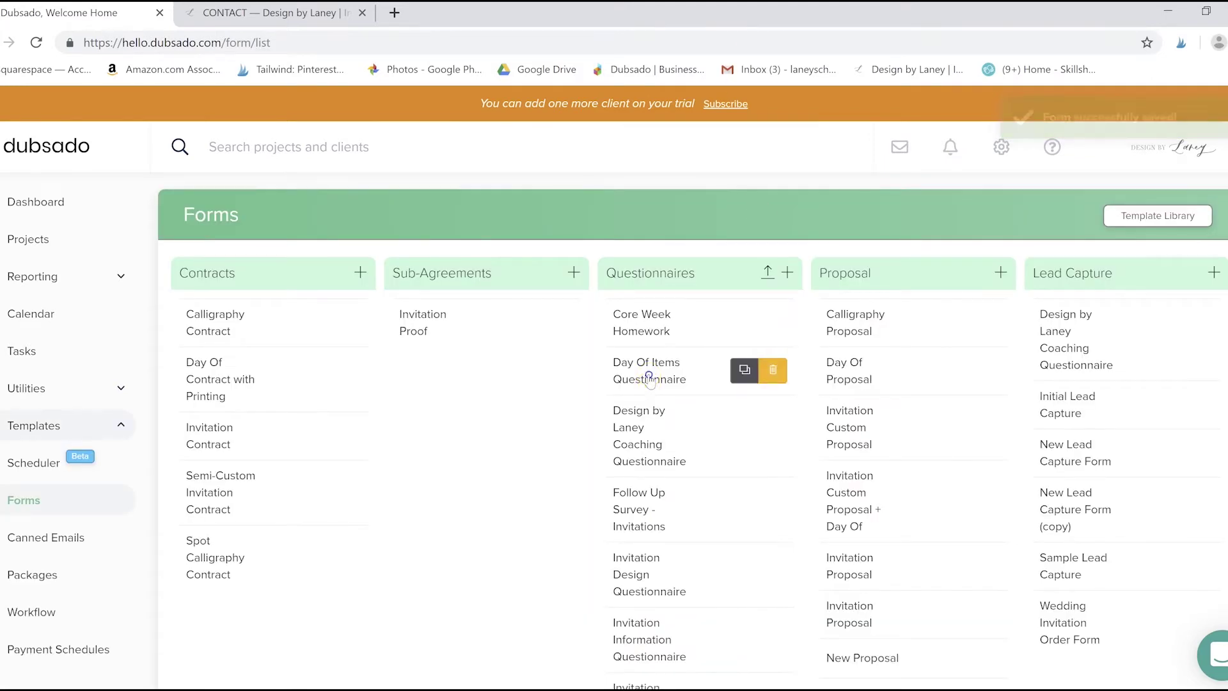
pyautogui.click(650, 383)
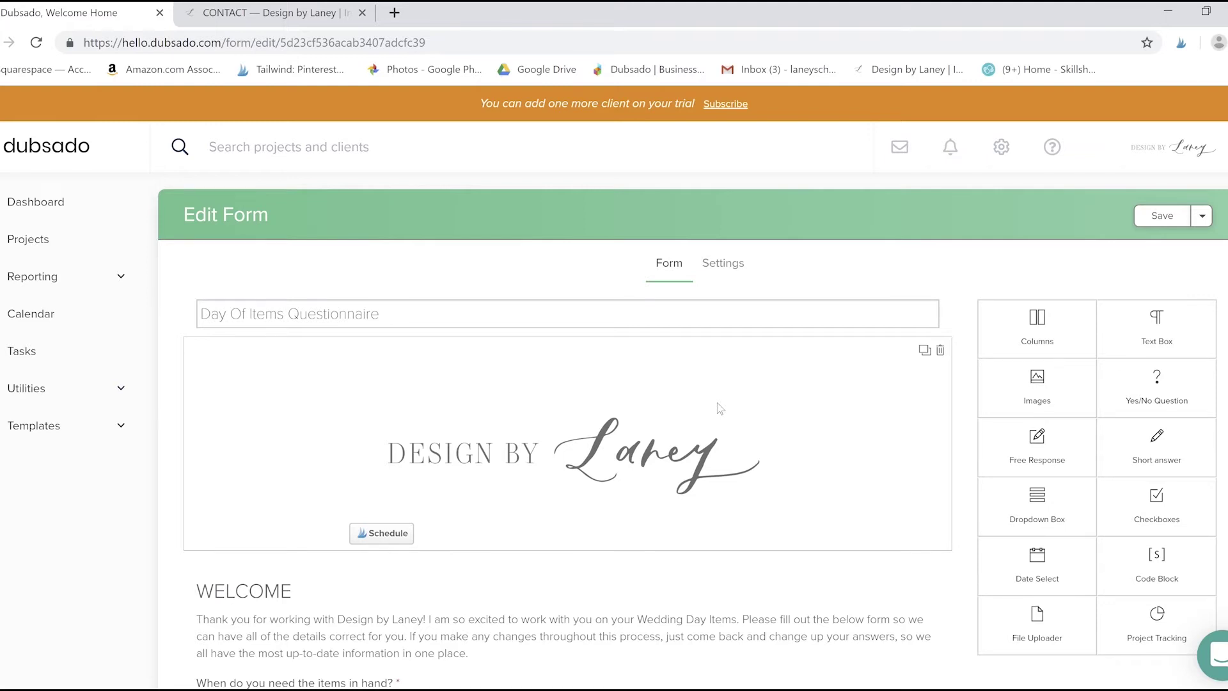
# Inspect the items-in-hand date and due-date question blocks and the card option questions
pyautogui.scroll(-6, 628, 362)
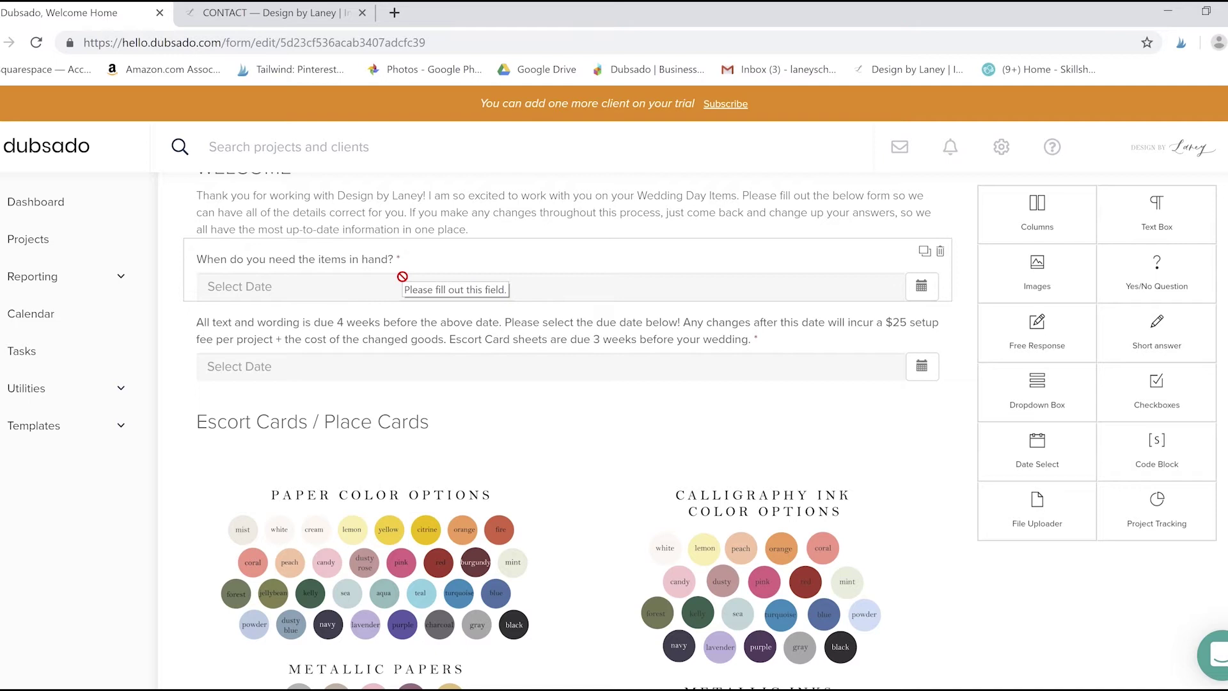
pyautogui.click(441, 269)
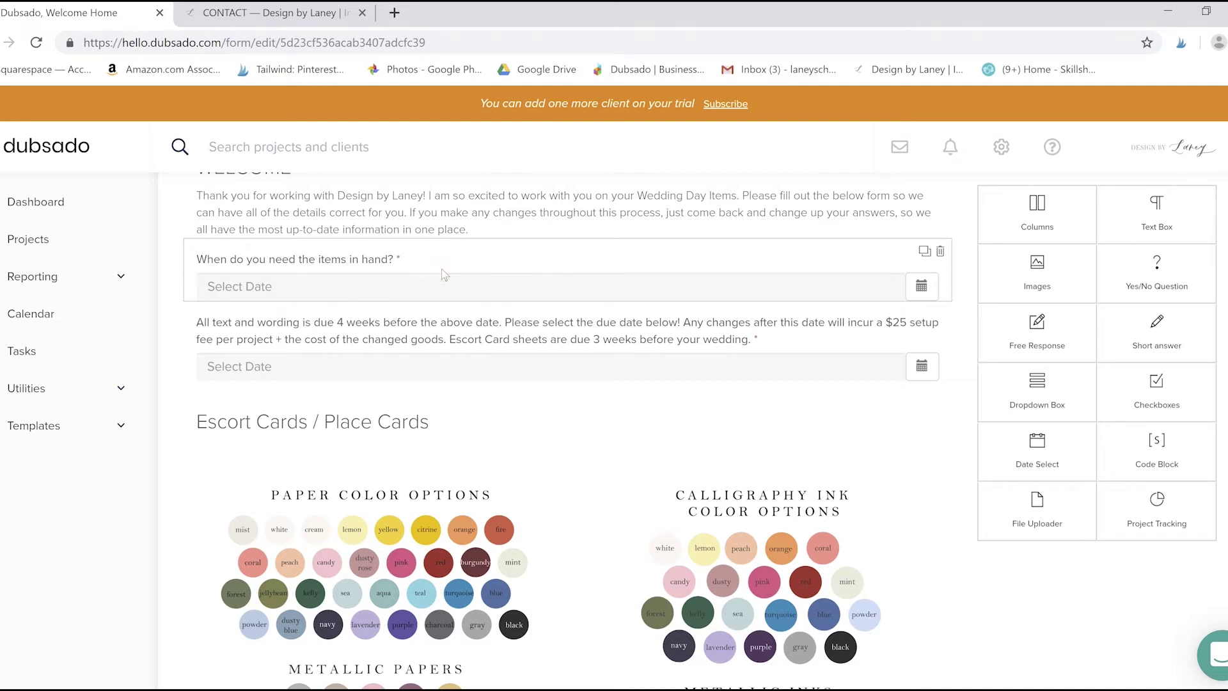
pyautogui.click(296, 333)
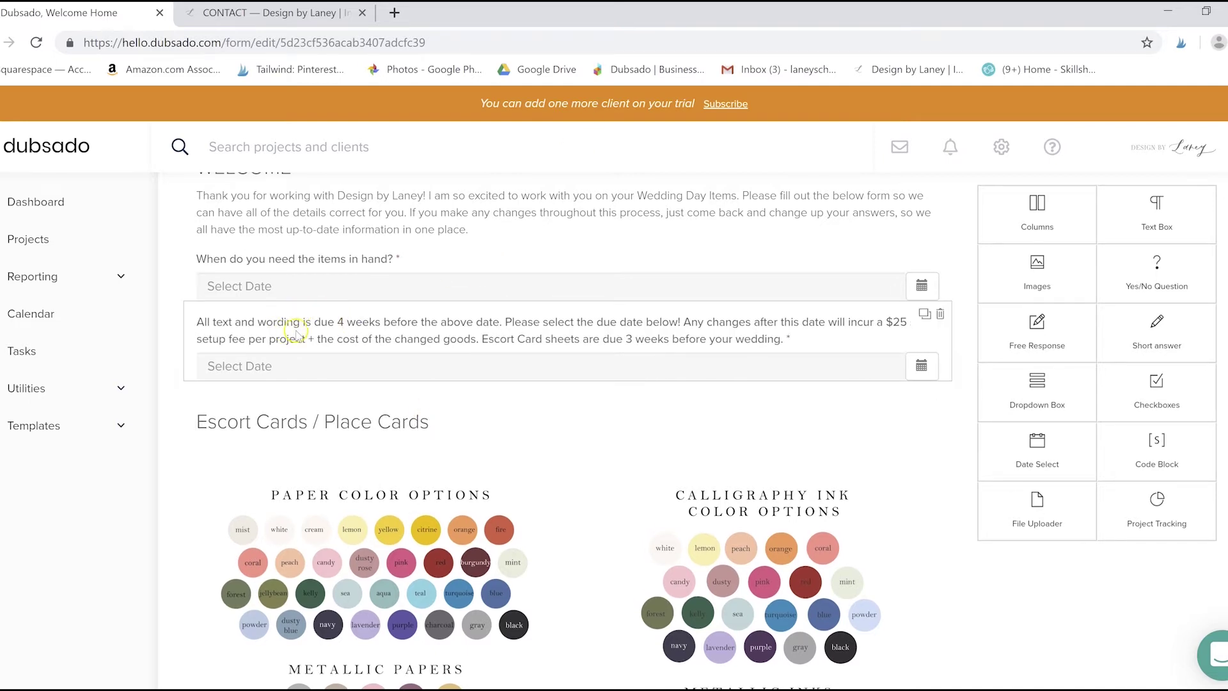
pyautogui.click(371, 373)
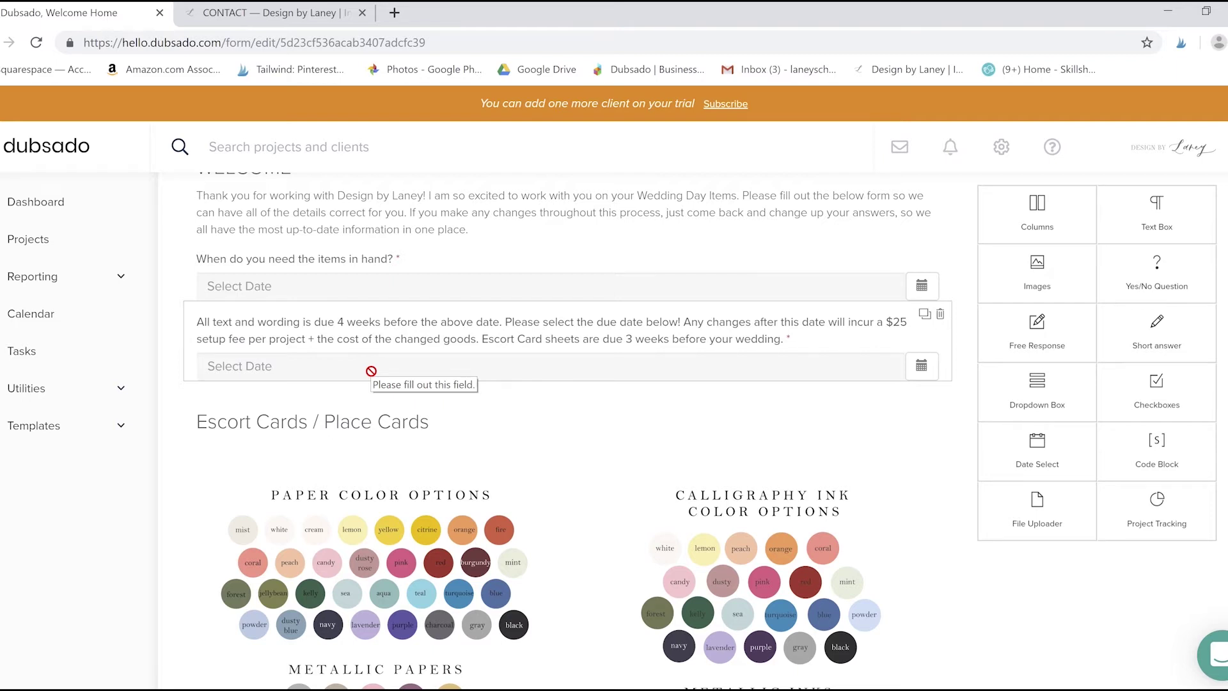
pyautogui.scroll(-4, 563, 324)
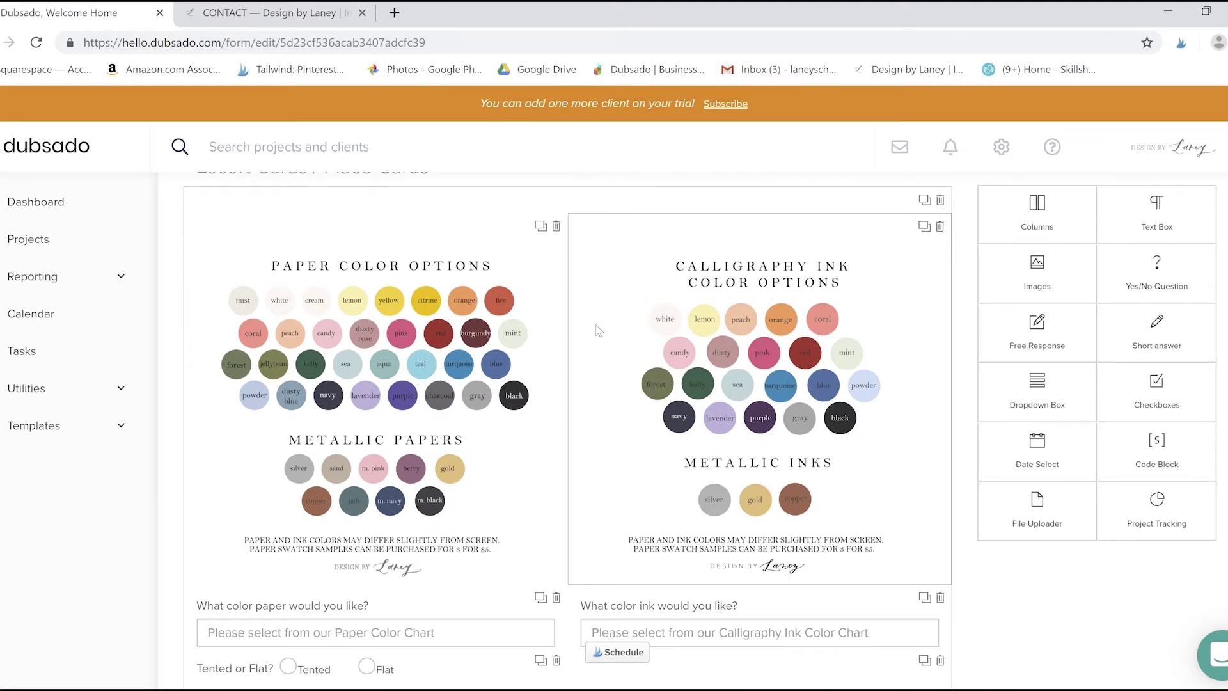
pyautogui.click(594, 331)
pyautogui.scroll(-6, 595, 337)
pyautogui.click(598, 206)
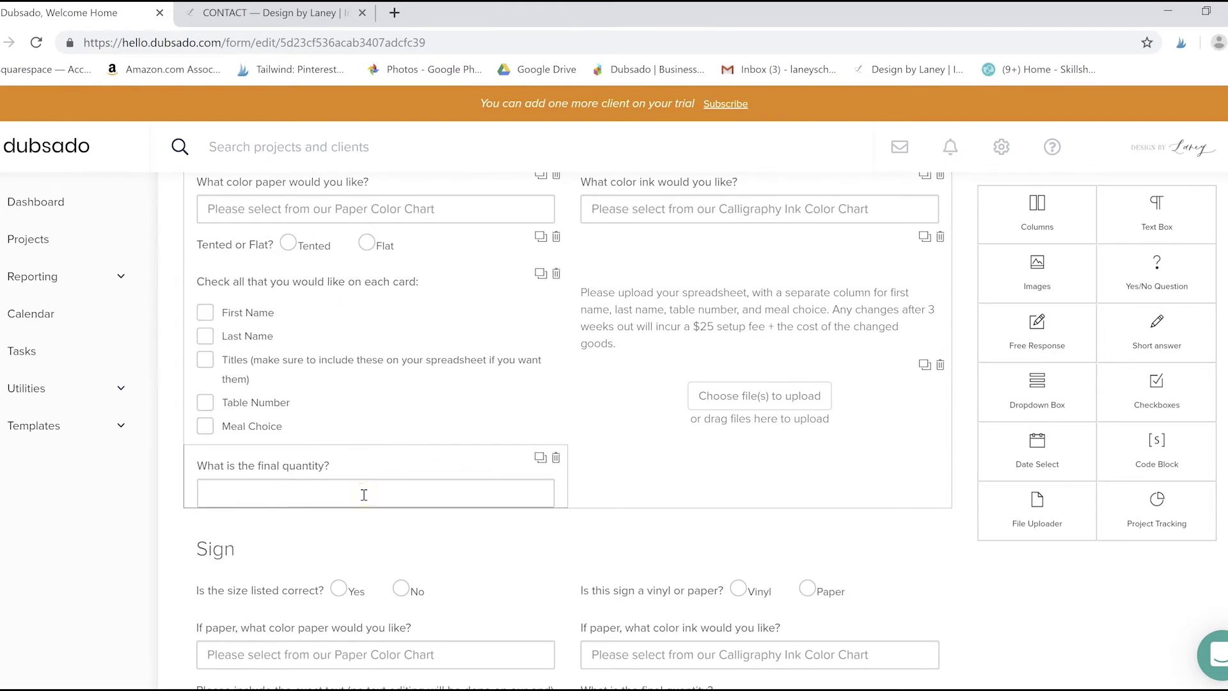
# Inspect the Sign section, the spreadsheet upload instructions, and the first Sign heading
pyautogui.click(703, 450)
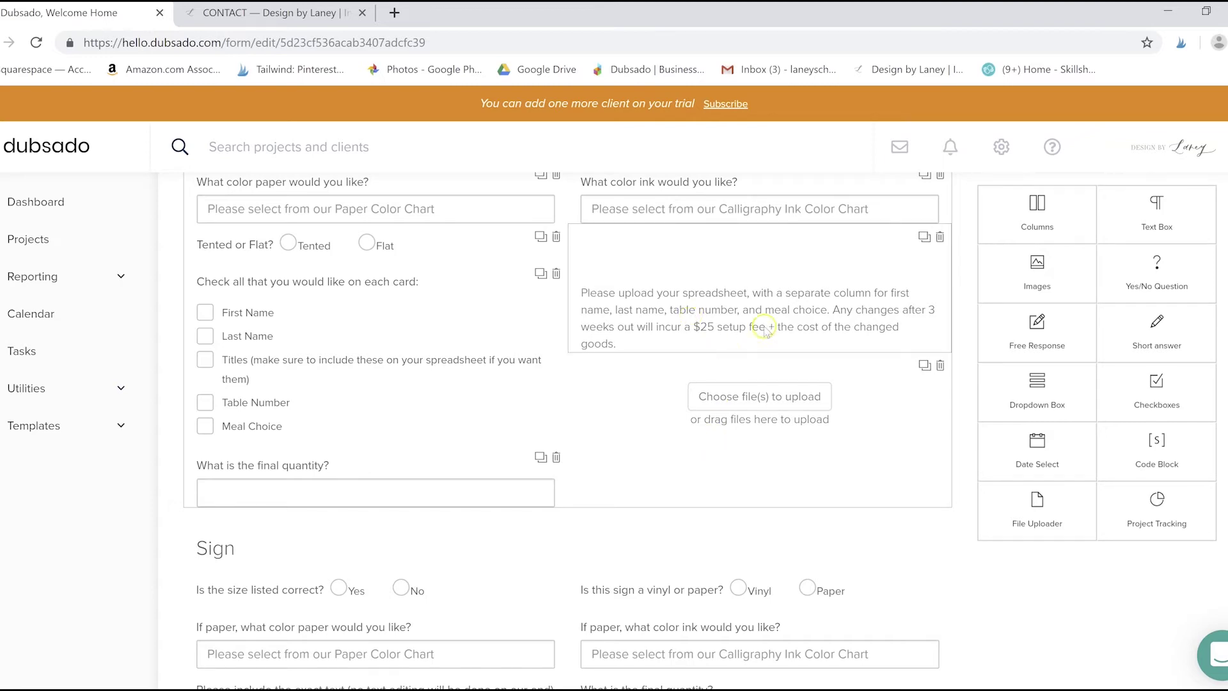
pyautogui.click(687, 424)
pyautogui.click(804, 338)
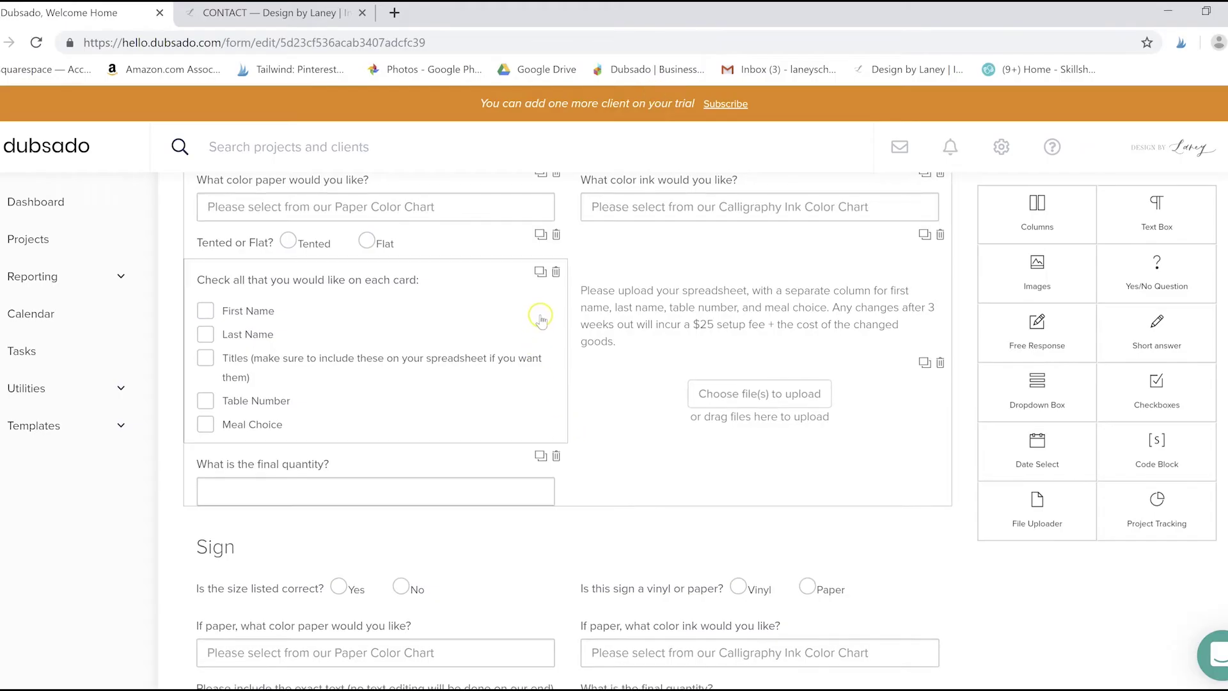
pyautogui.scroll(-5, 548, 294)
pyautogui.click(265, 216)
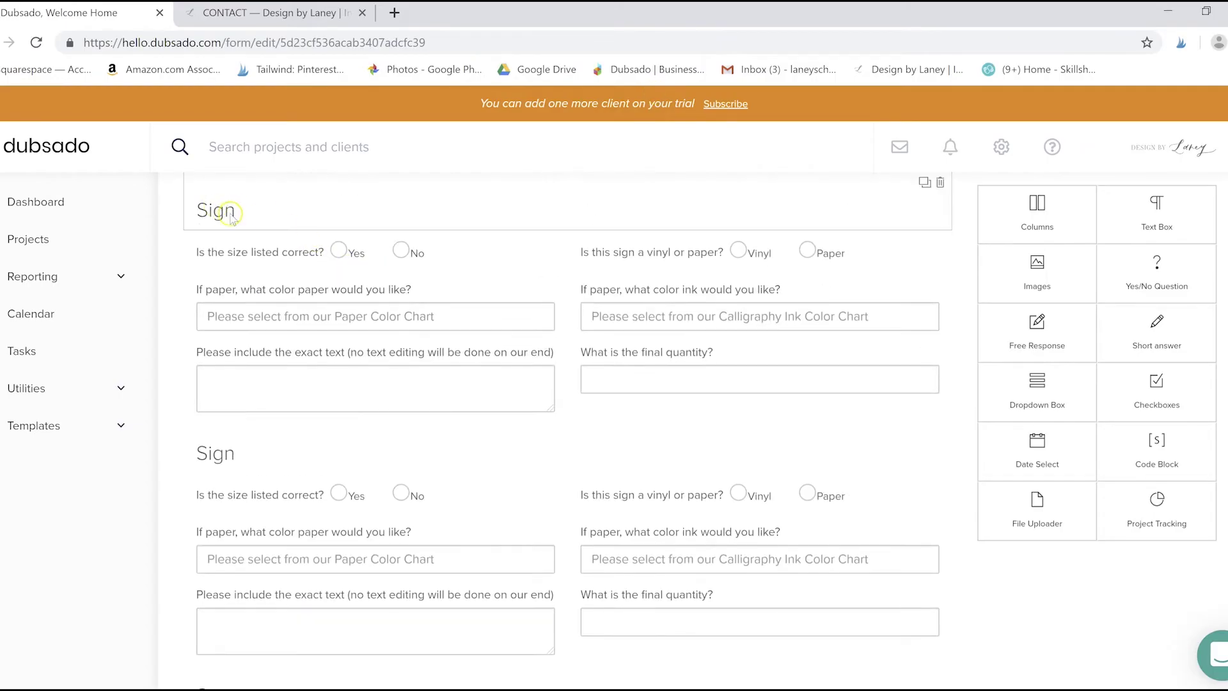
pyautogui.scroll(1, 280, 275)
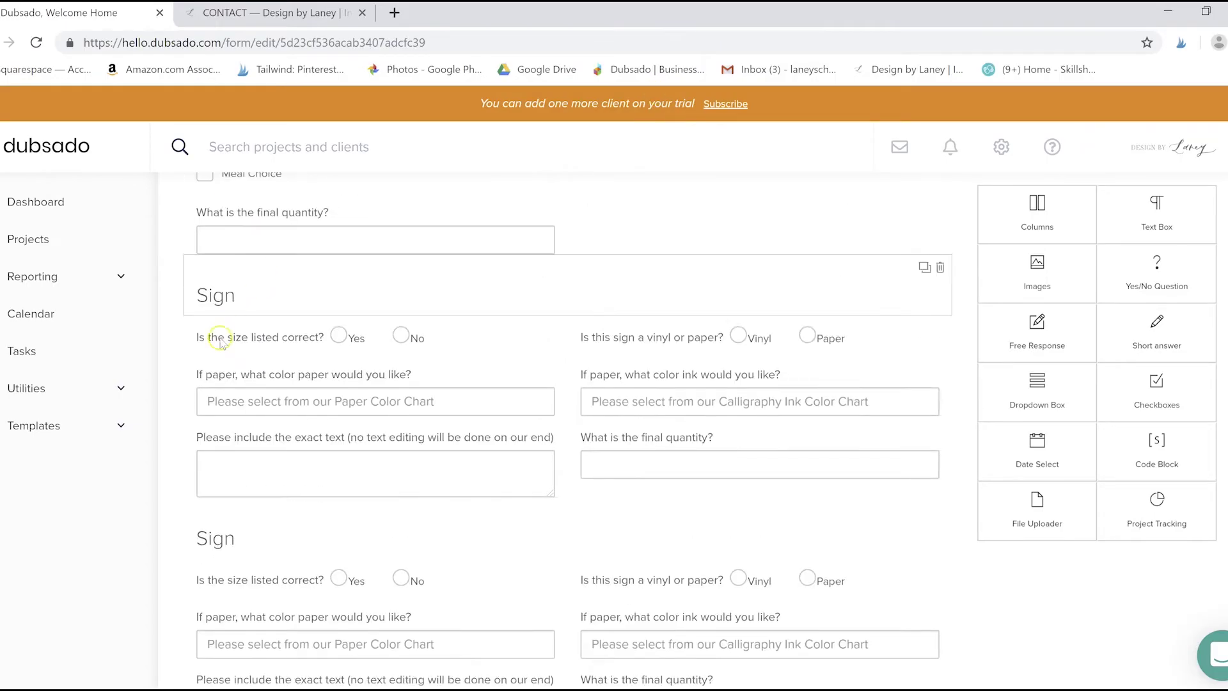
# Retitle the first Sign heading to '8x10 Bar Sign'
pyautogui.click(213, 281)
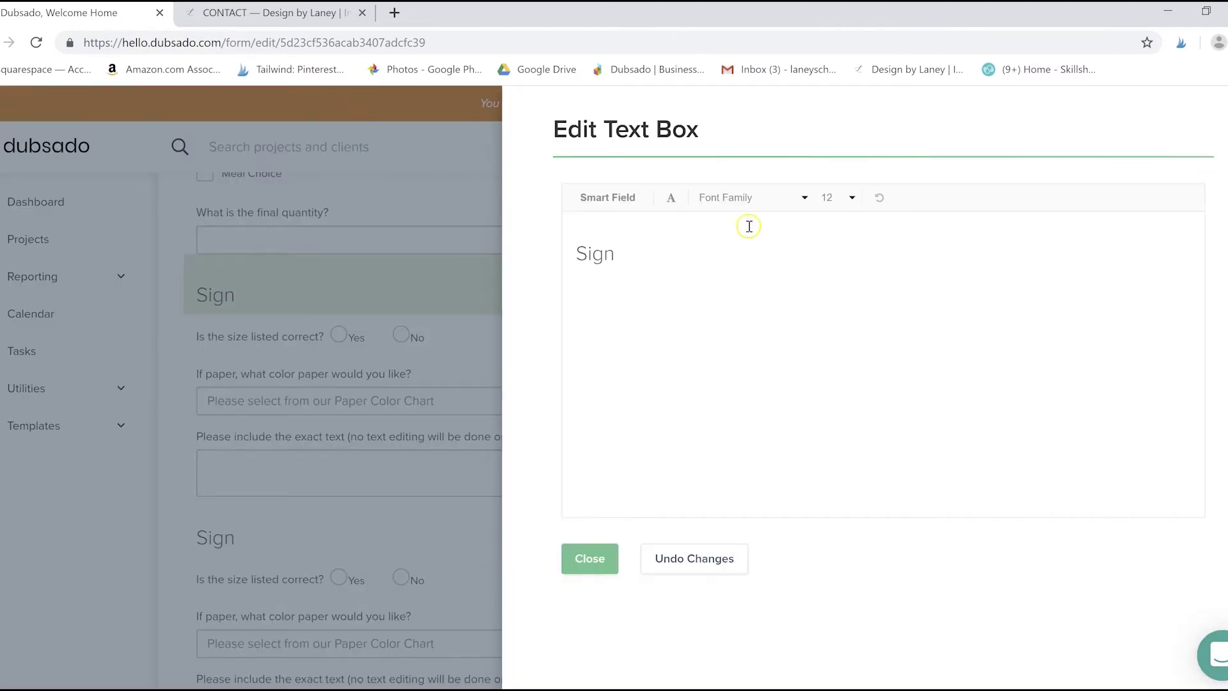
pyautogui.click(577, 256)
pyautogui.write('8x10')
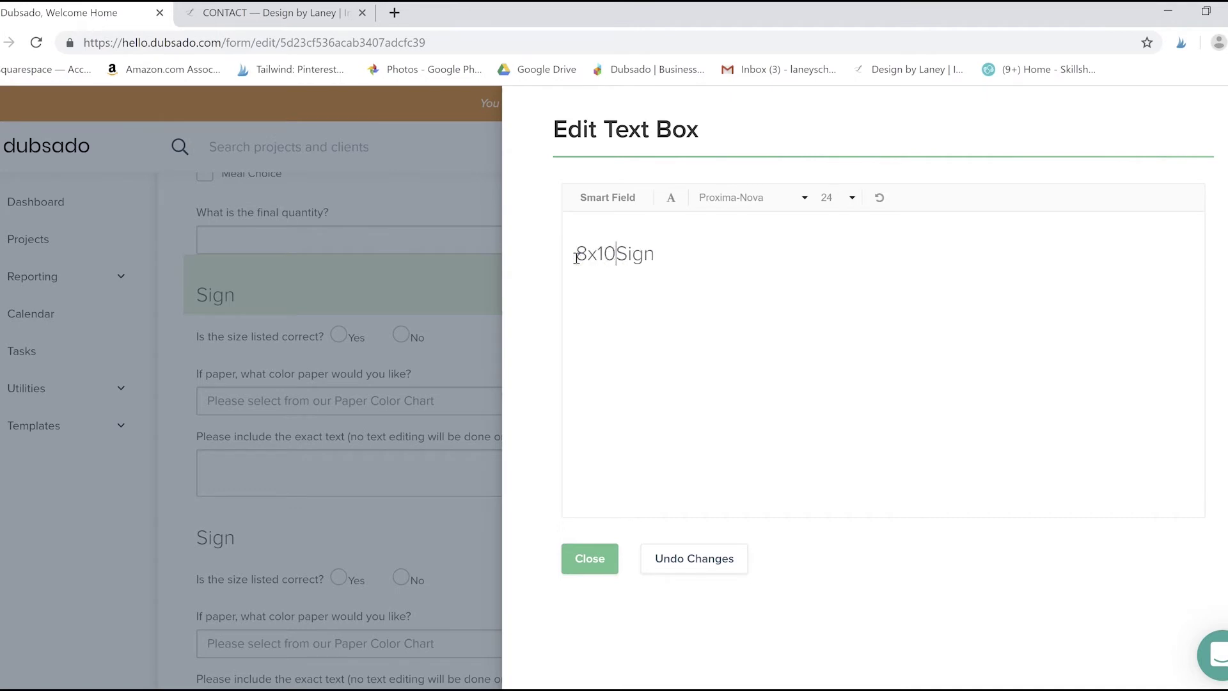
pyautogui.write(' Bar')
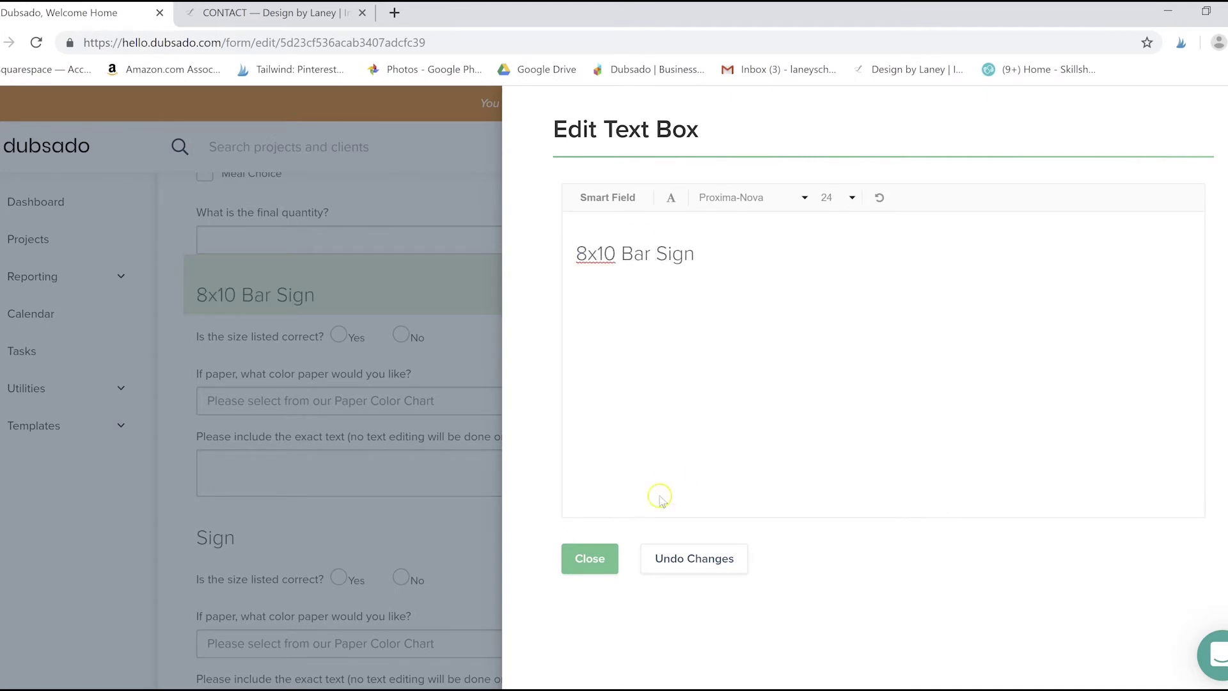
pyautogui.click(602, 558)
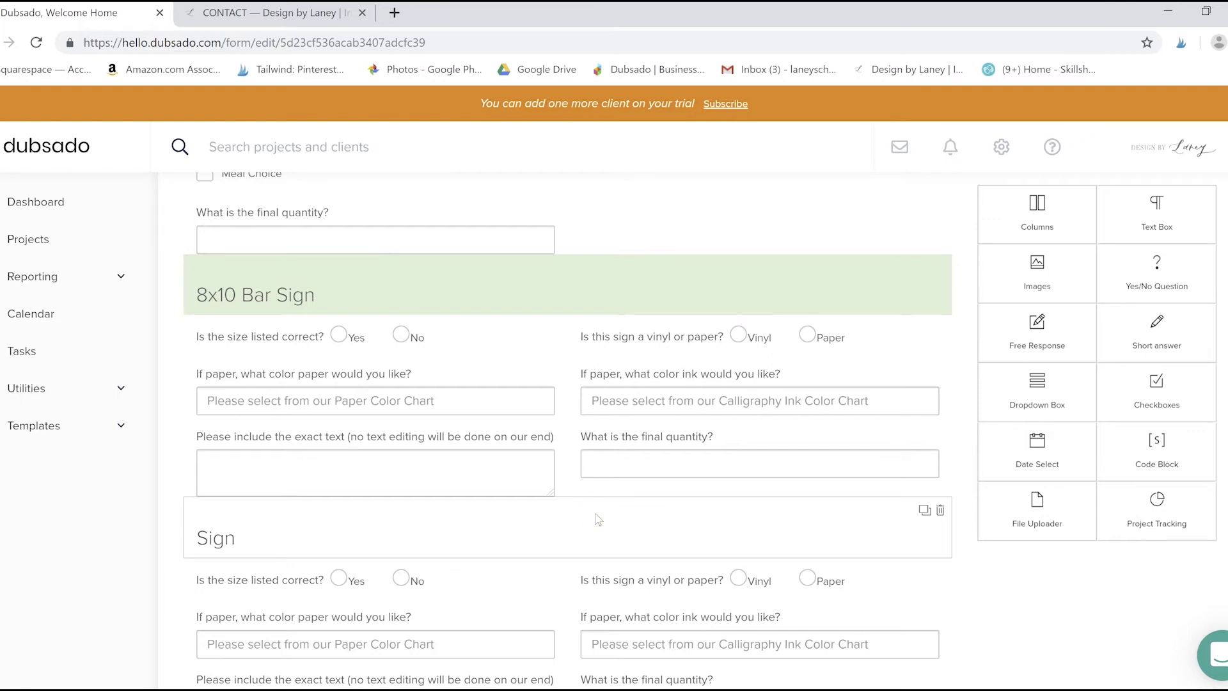
# Delete the duplicate Sign heading and sign field groups so 8x10 Bar Sign leads into Menus
pyautogui.scroll(-2, 757, 310)
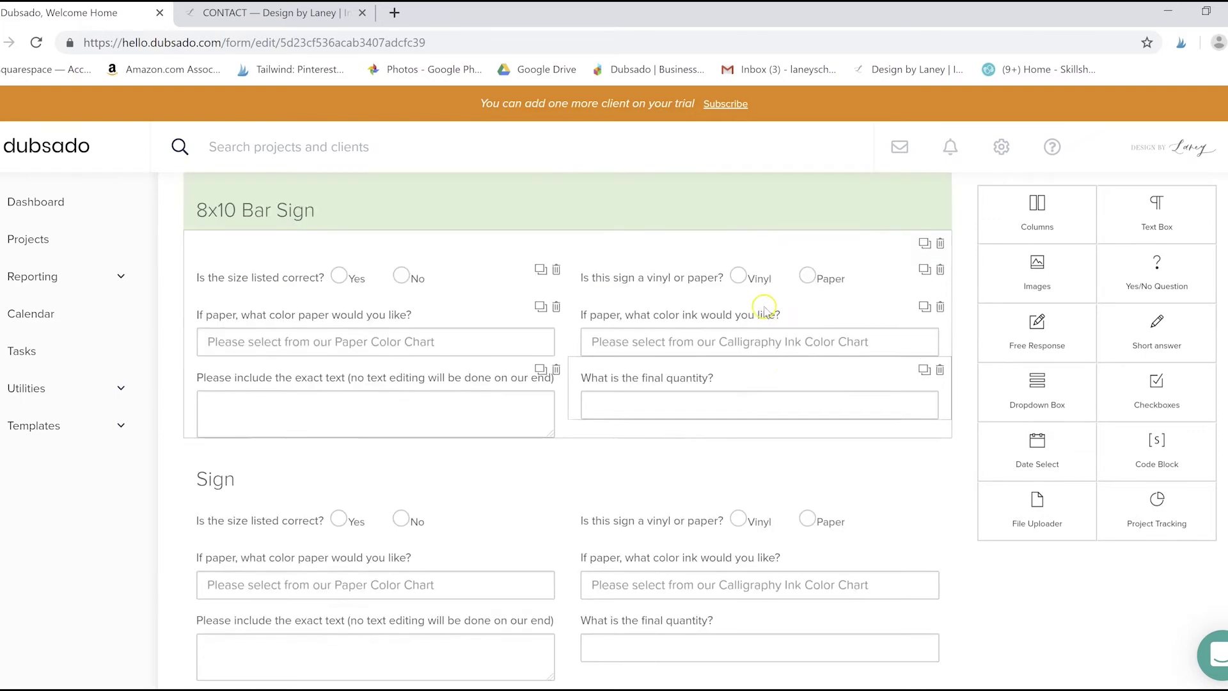
pyautogui.click(941, 367)
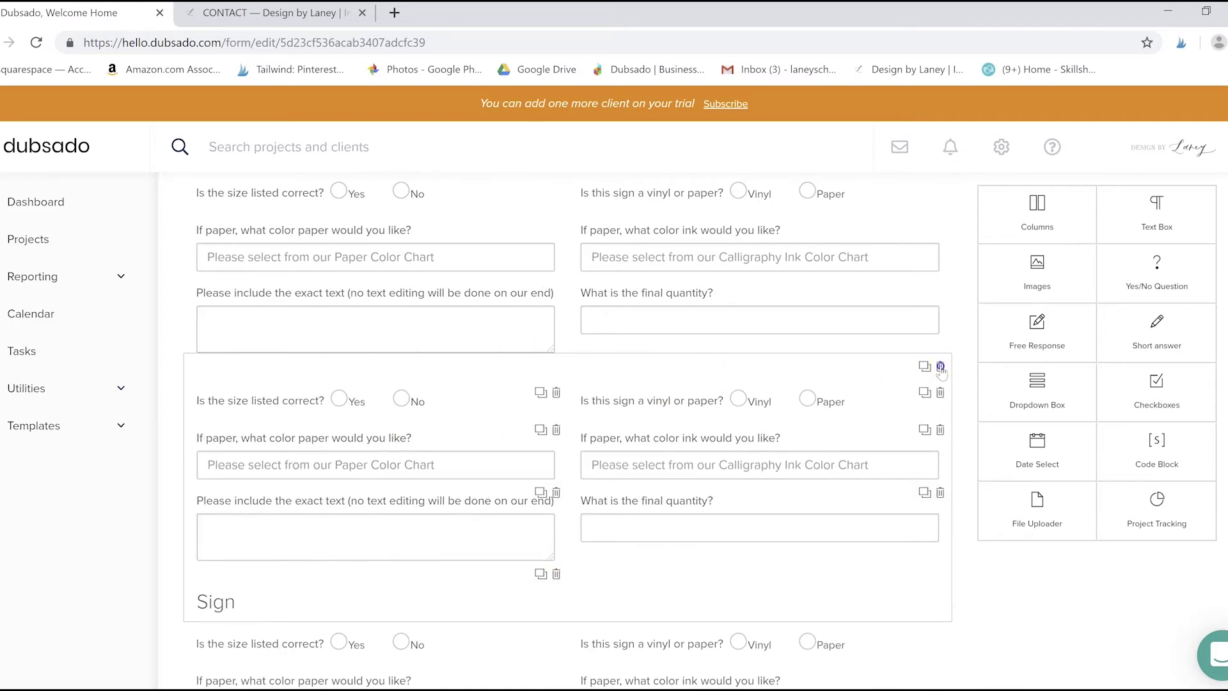
pyautogui.click(940, 367)
pyautogui.click(941, 368)
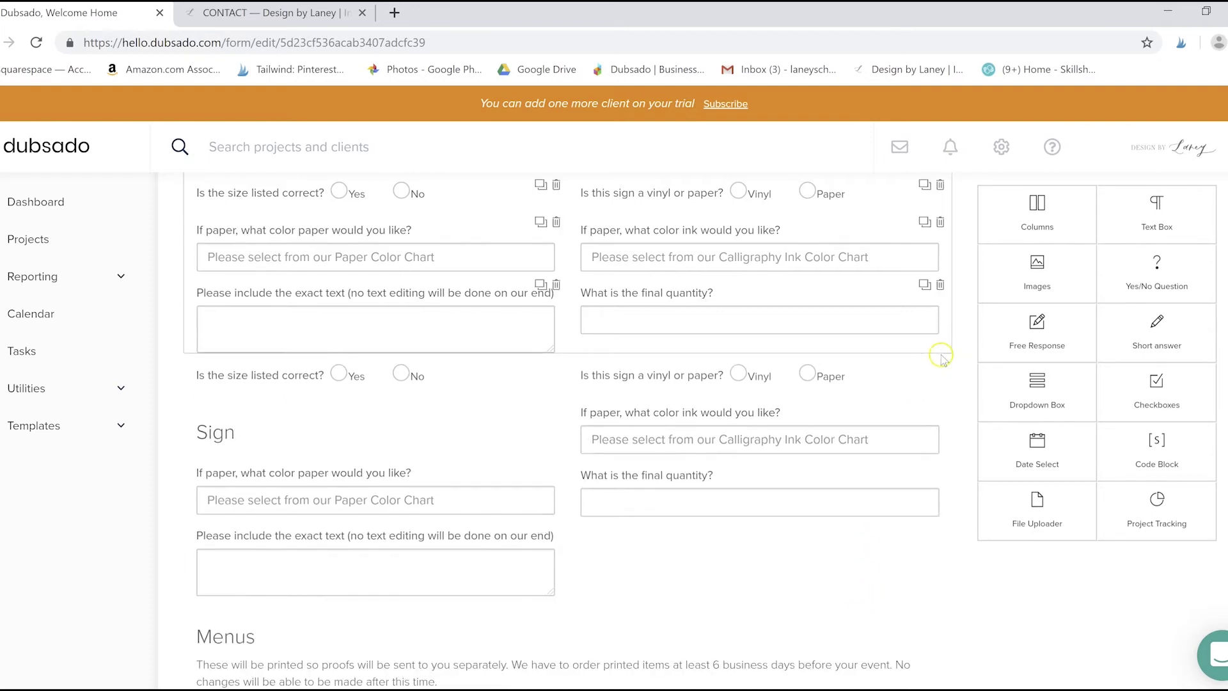
pyautogui.click(939, 366)
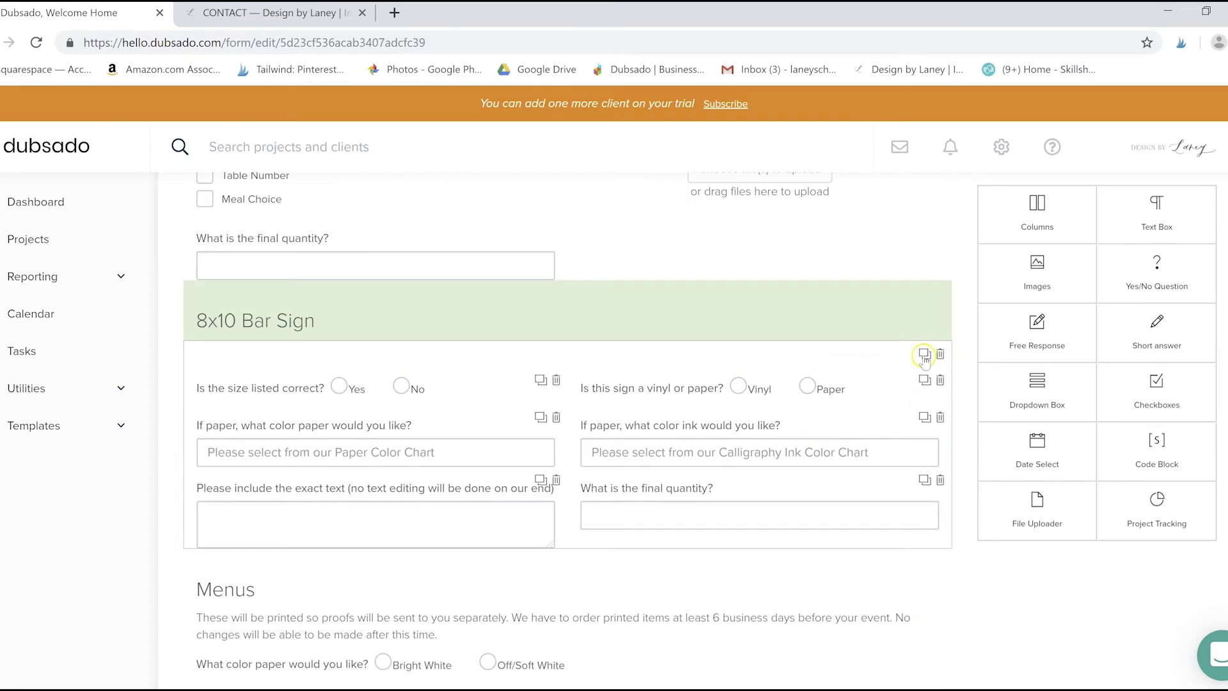
pyautogui.click(925, 354)
pyautogui.scroll(-2, 880, 329)
pyautogui.scroll(-2, 880, 330)
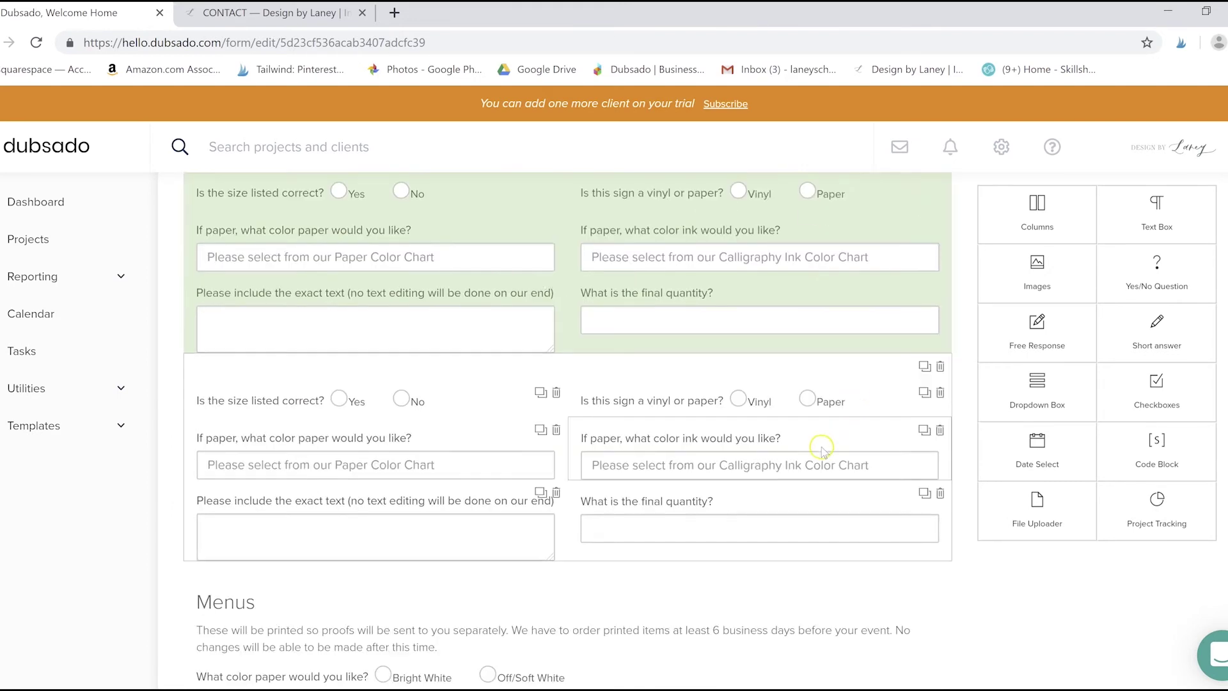
pyautogui.click(941, 367)
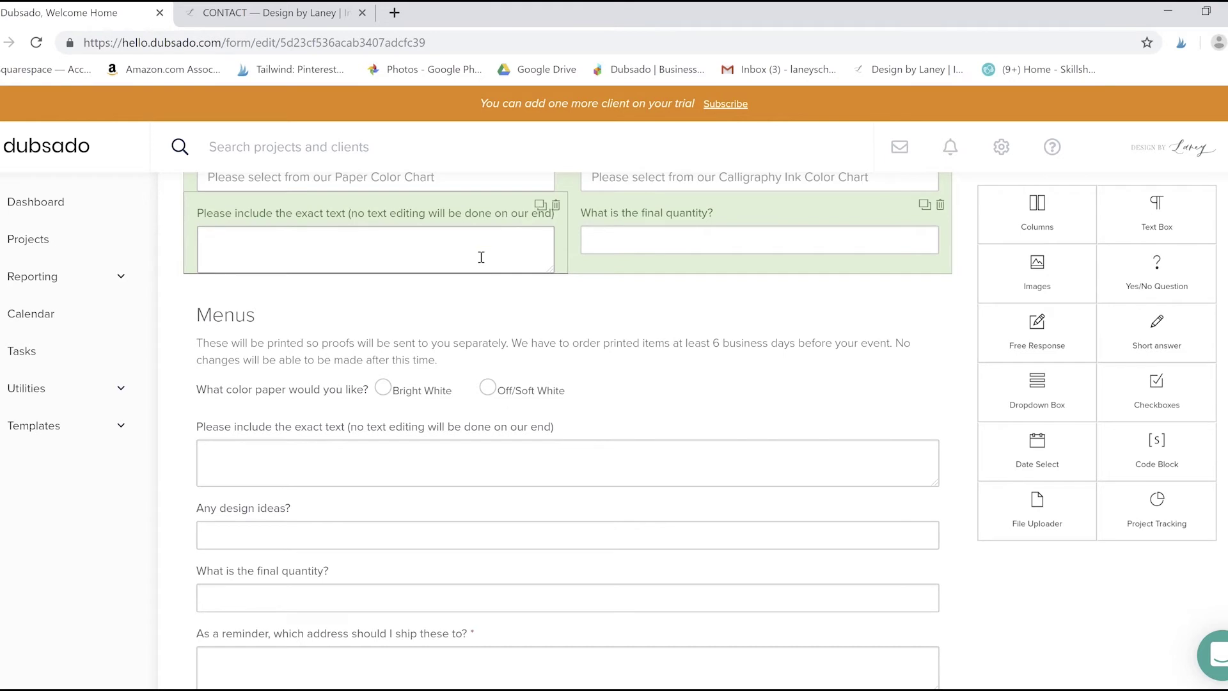
pyautogui.scroll(-2, 560, 447)
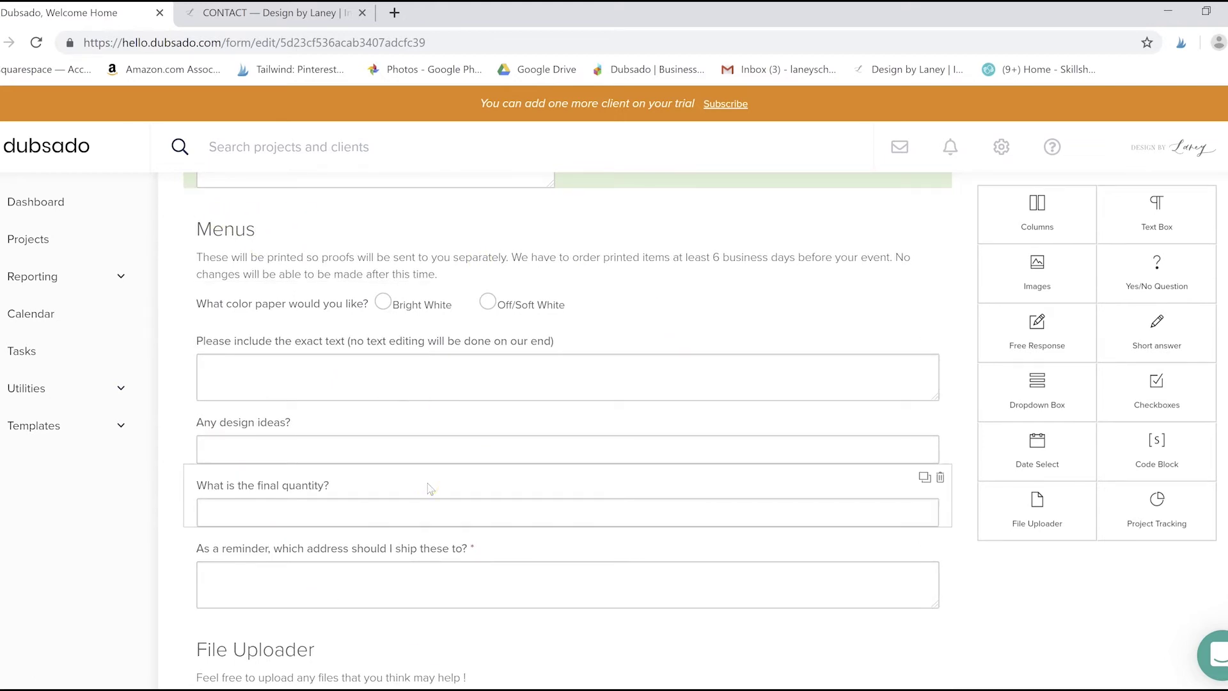
pyautogui.scroll(-1, 705, 567)
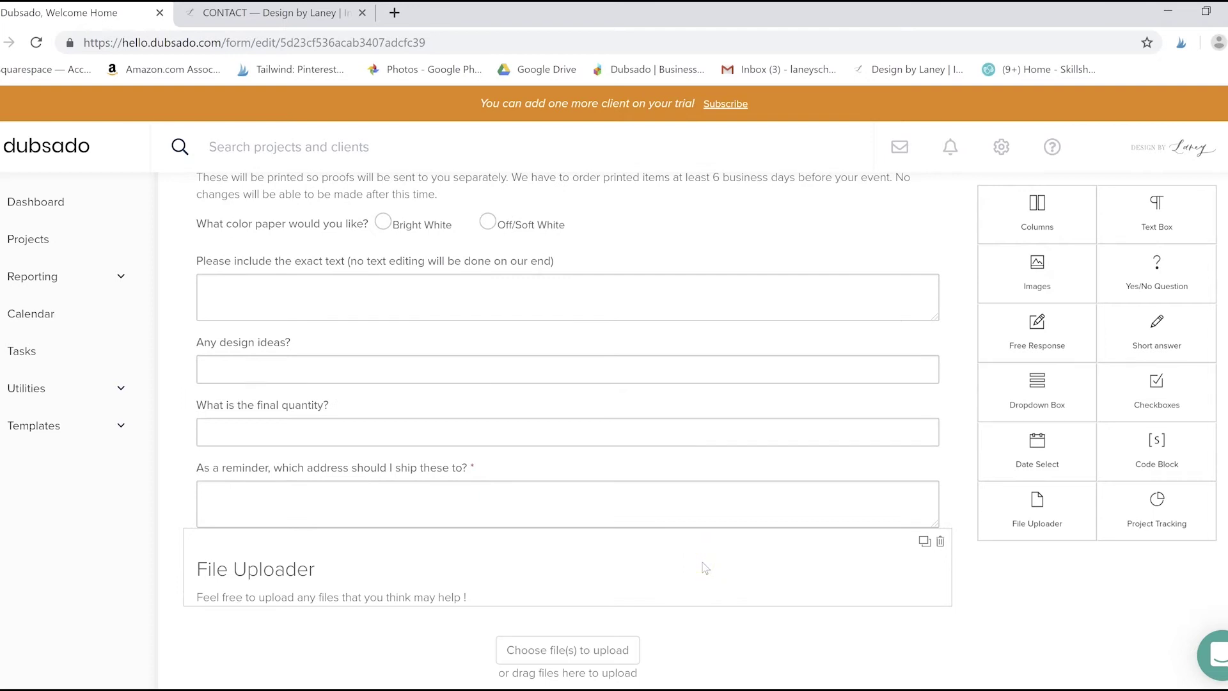
pyautogui.moveTo(697, 563); pyautogui.dragTo(584, 540)
pyautogui.scroll(15, 584, 540)
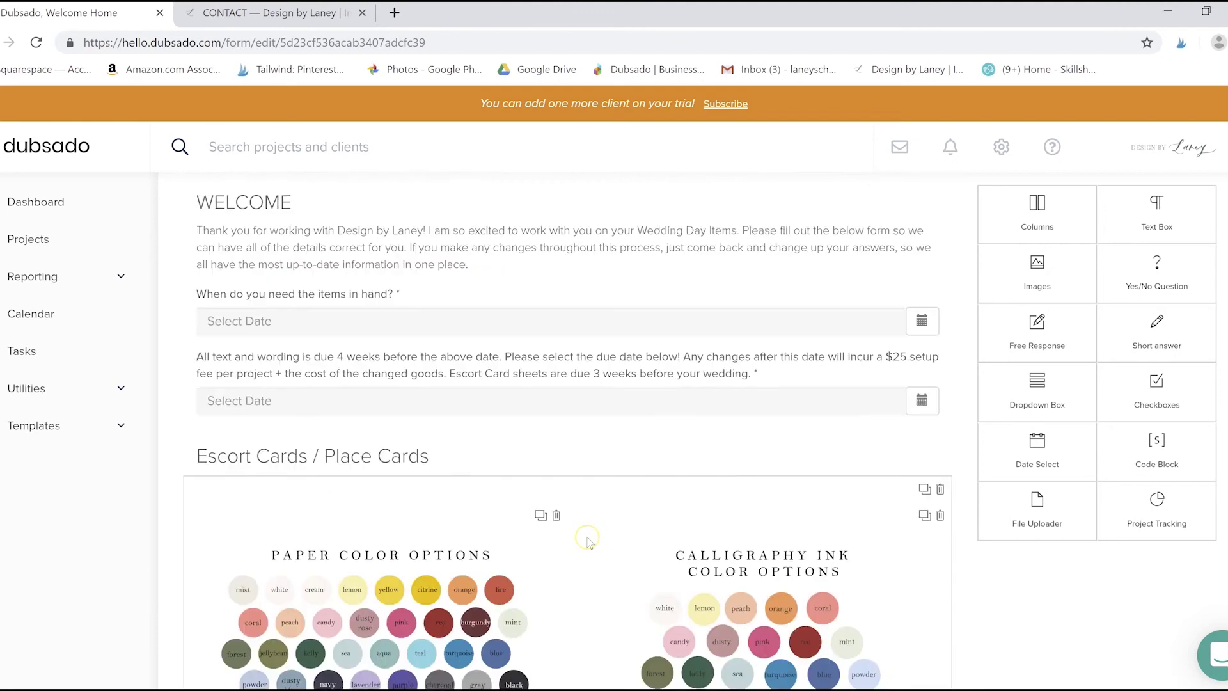
pyautogui.scroll(-10, 590, 542)
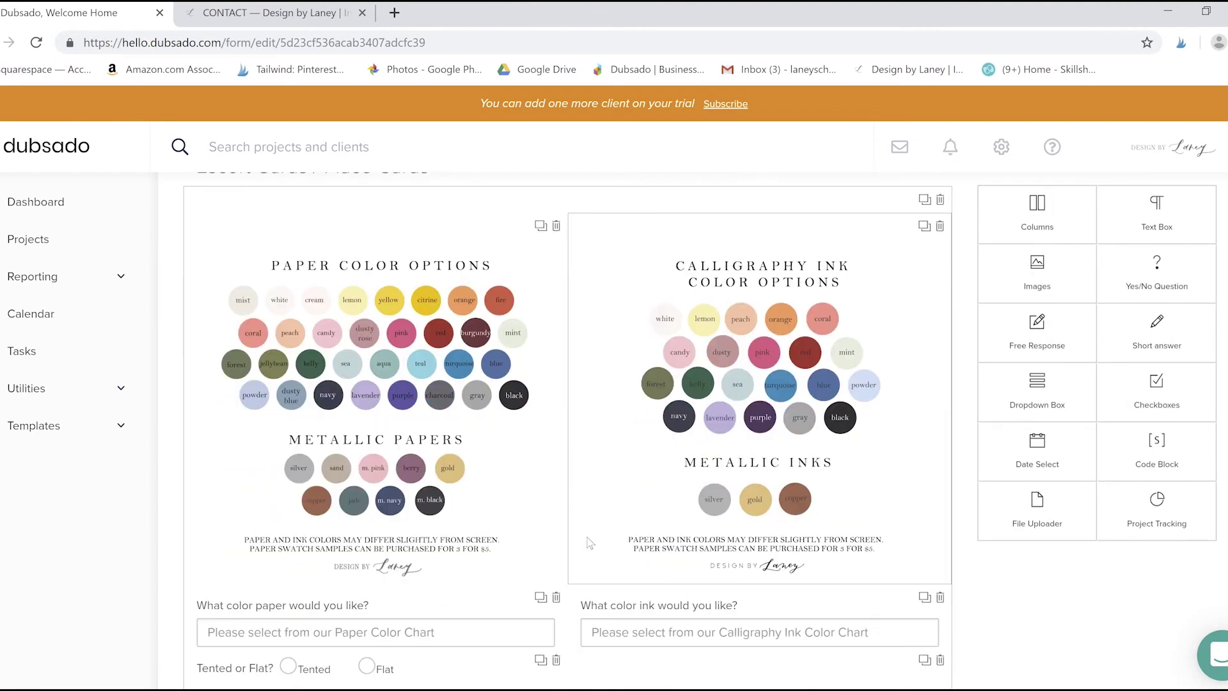
pyautogui.click(591, 543)
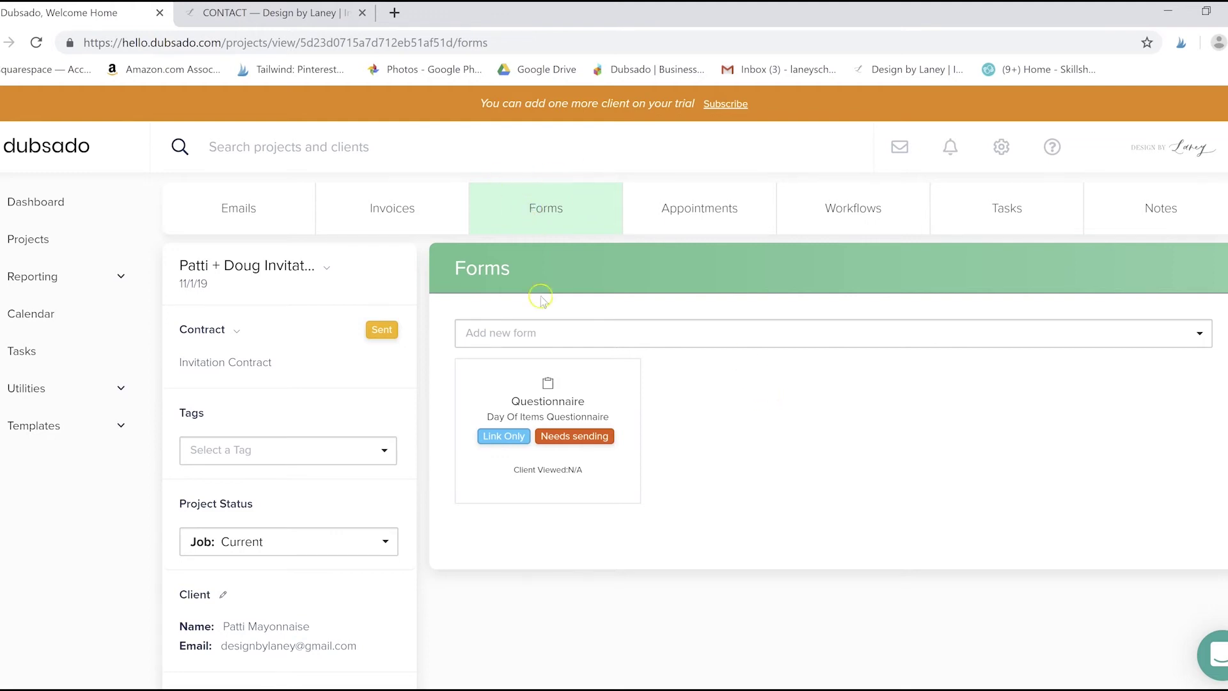
pyautogui.moveTo(525, 480)
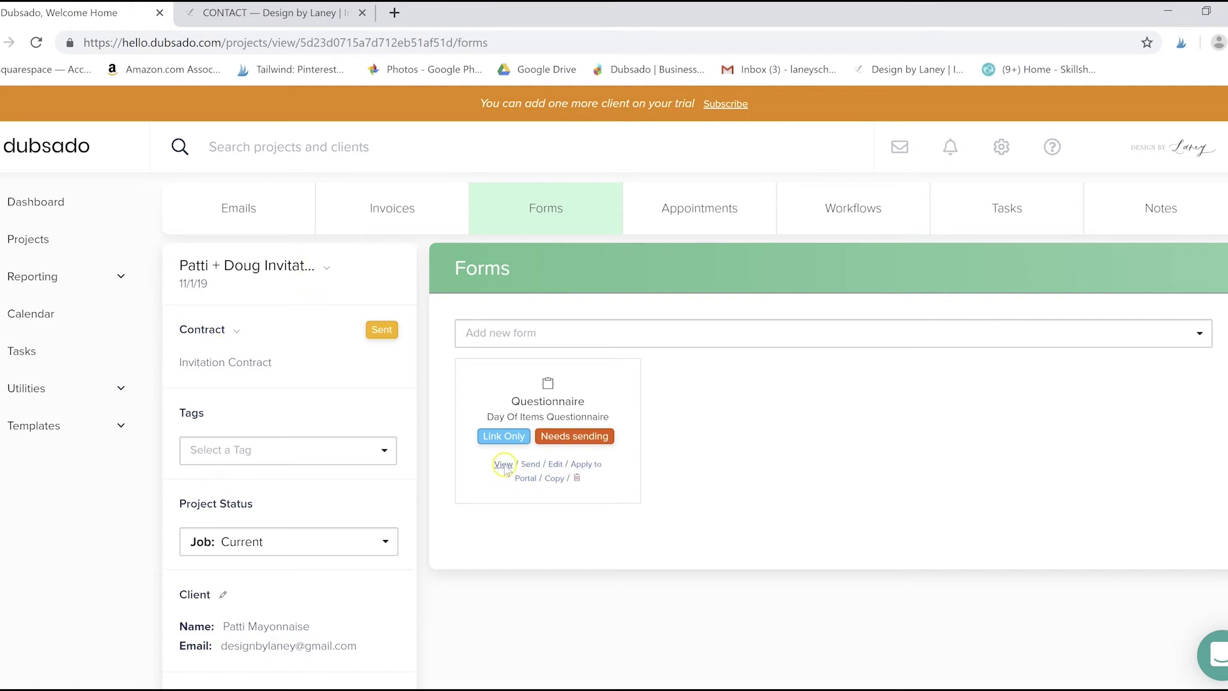
pyautogui.click(503, 464)
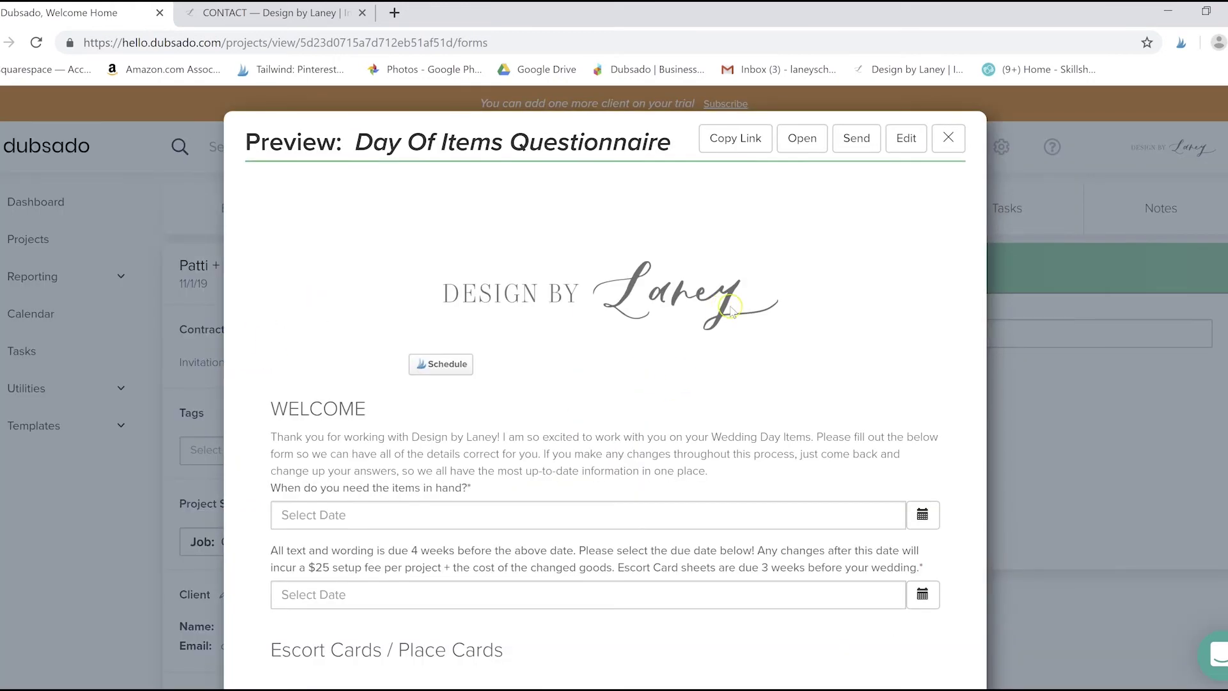
pyautogui.scroll(-15, 731, 309)
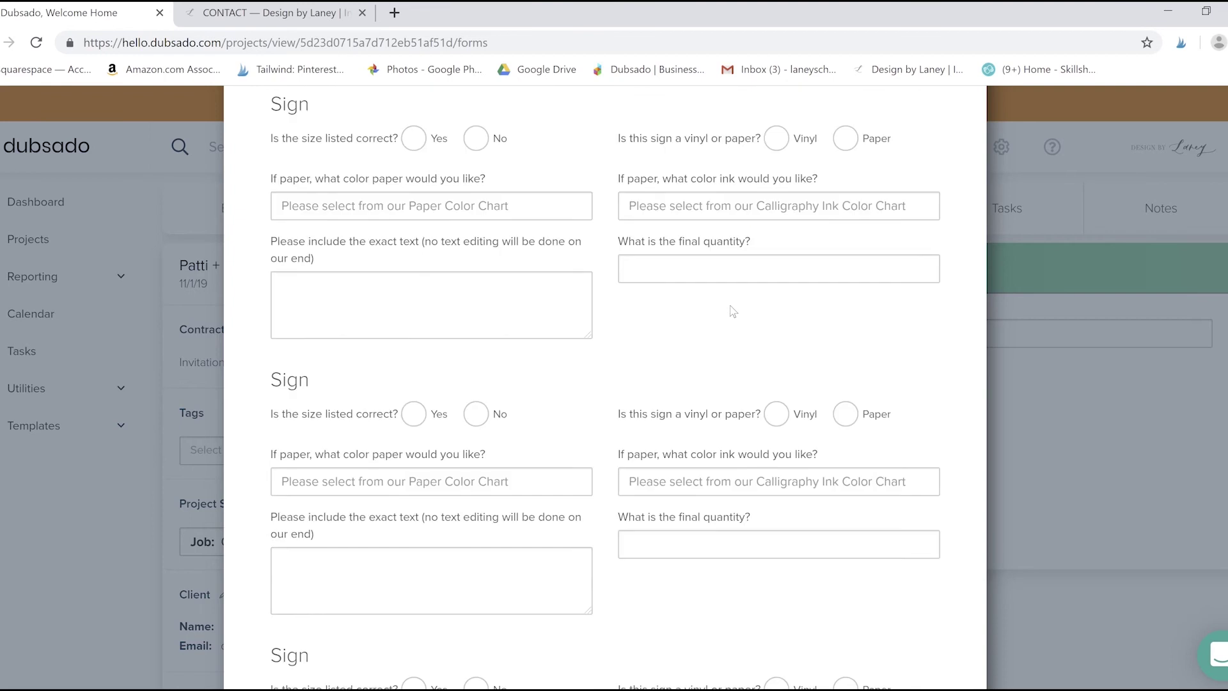
pyautogui.scroll(-8, 731, 309)
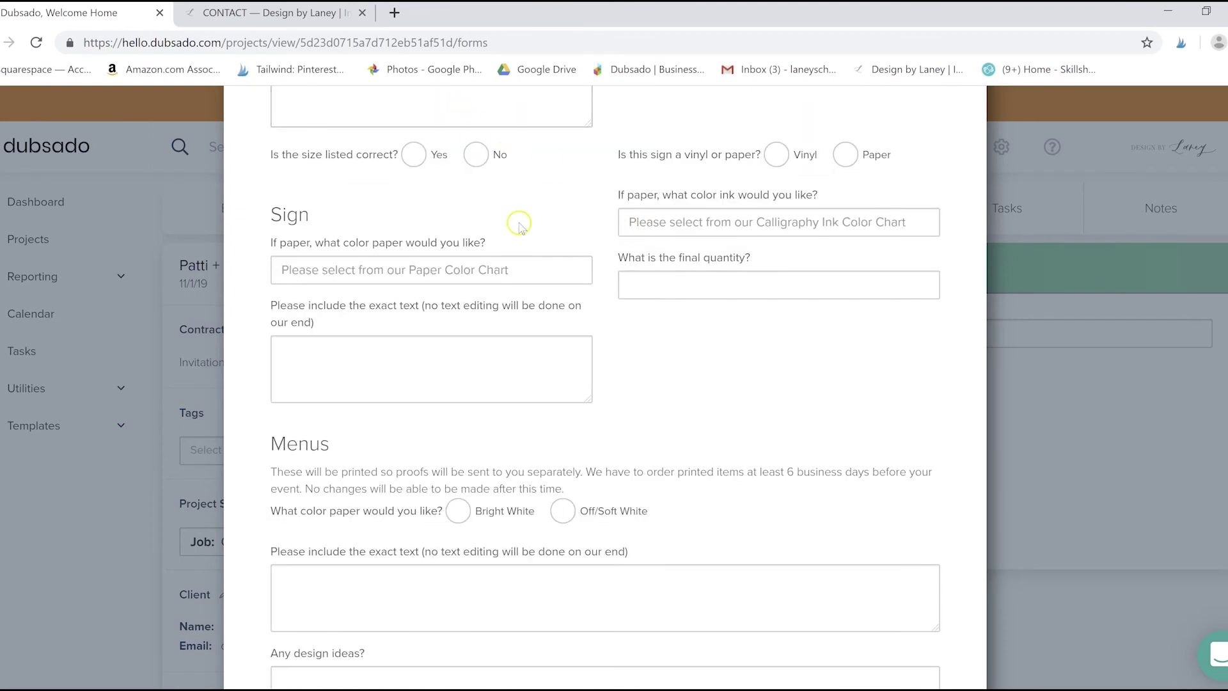
pyautogui.scroll(-4, 499, 268)
pyautogui.scroll(1, 651, 413)
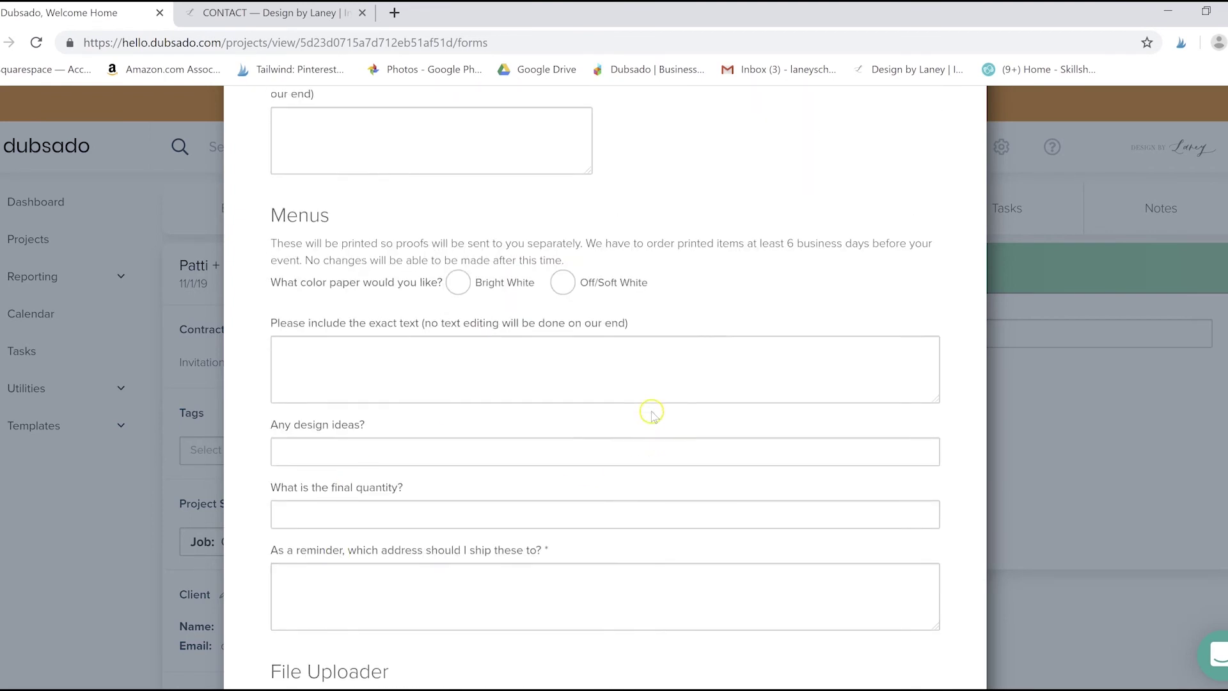
pyautogui.scroll(20, 651, 413)
pyautogui.scroll(-3, 652, 411)
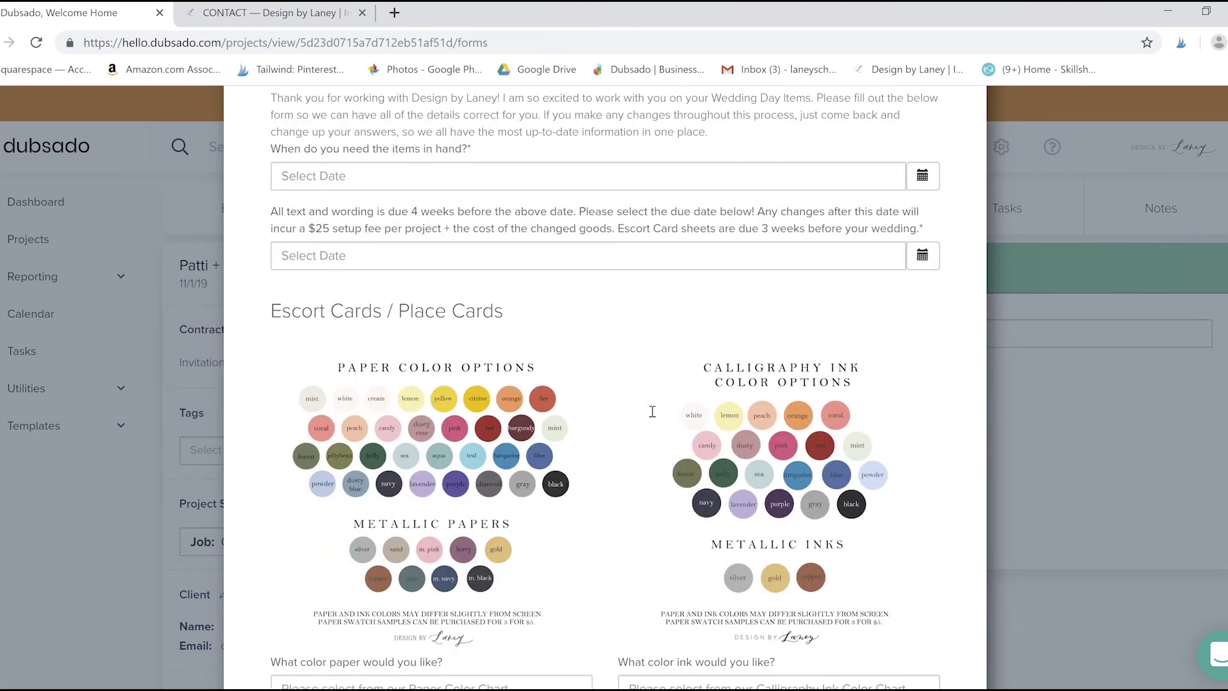
pyautogui.scroll(5, 653, 412)
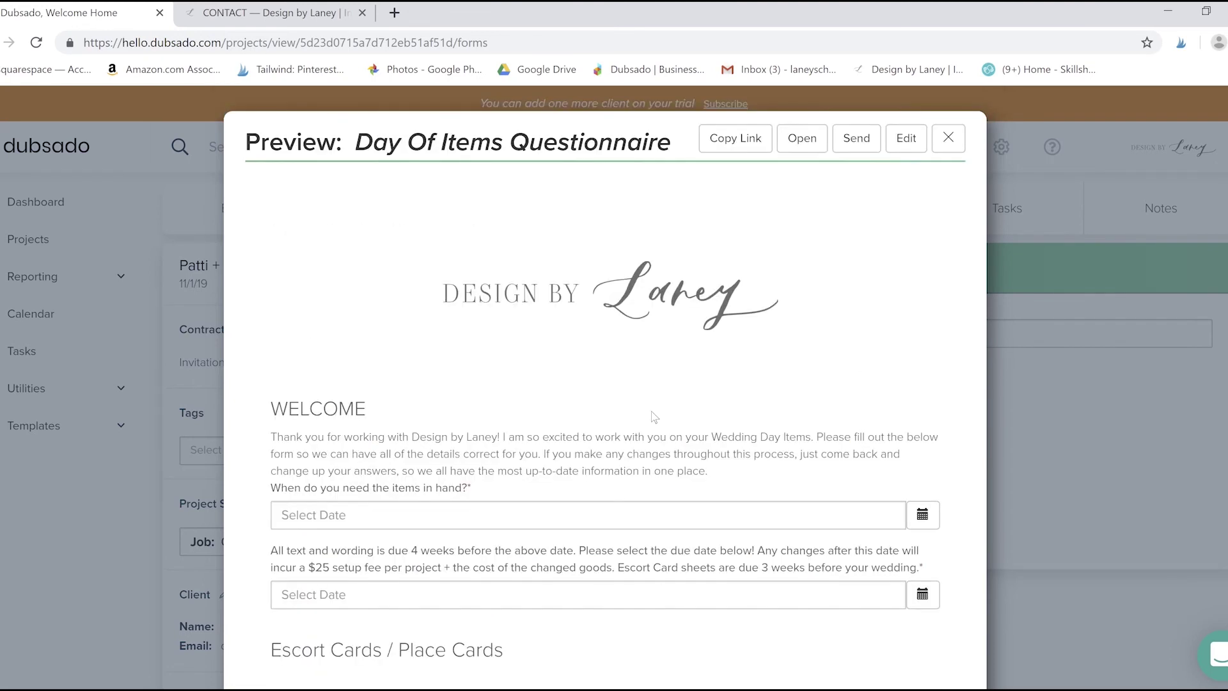
pyautogui.click(949, 137)
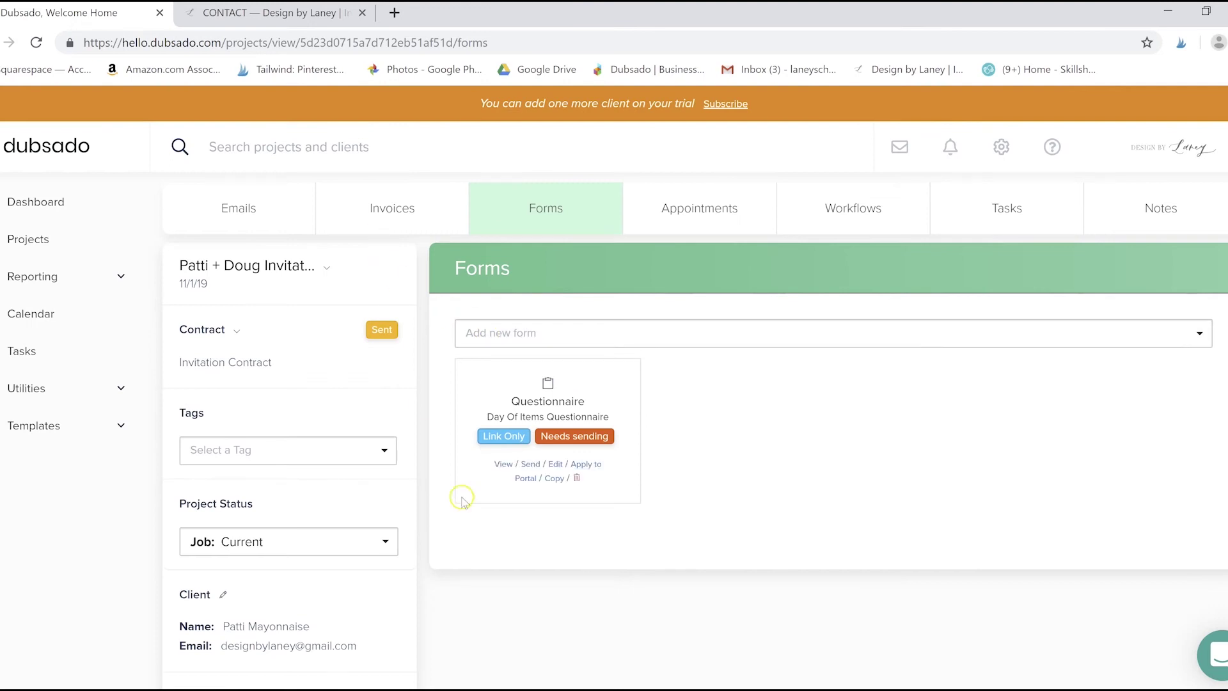
pyautogui.click(503, 464)
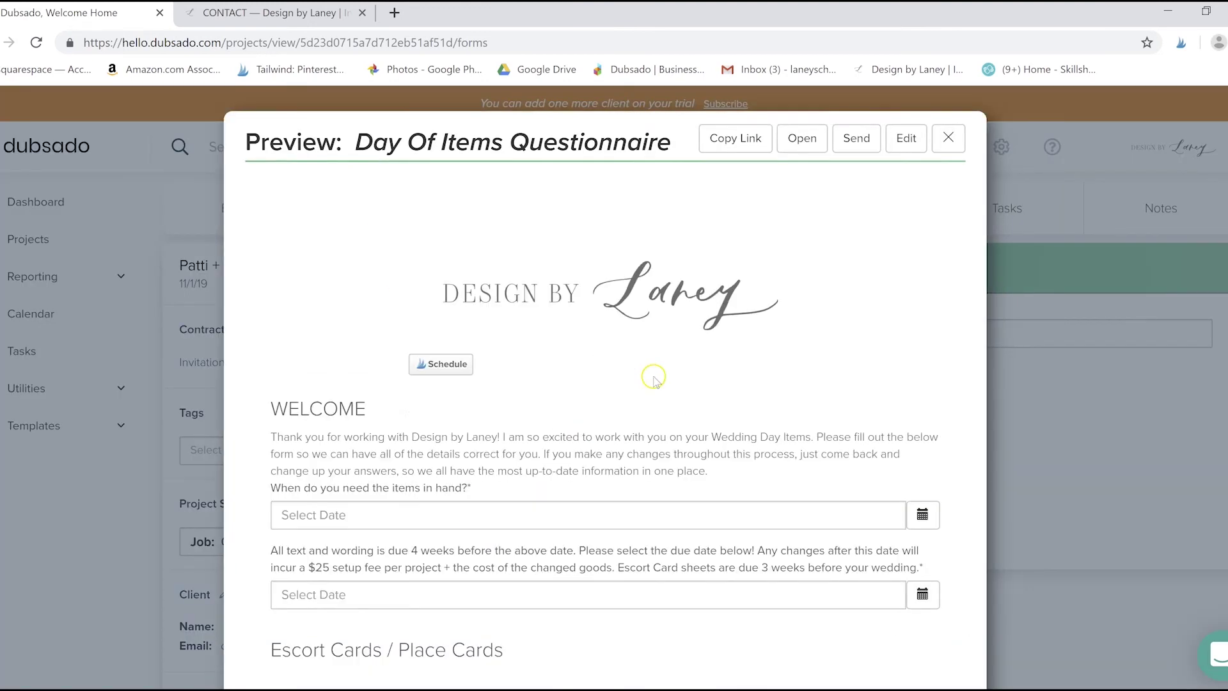
pyautogui.scroll(-10, 653, 378)
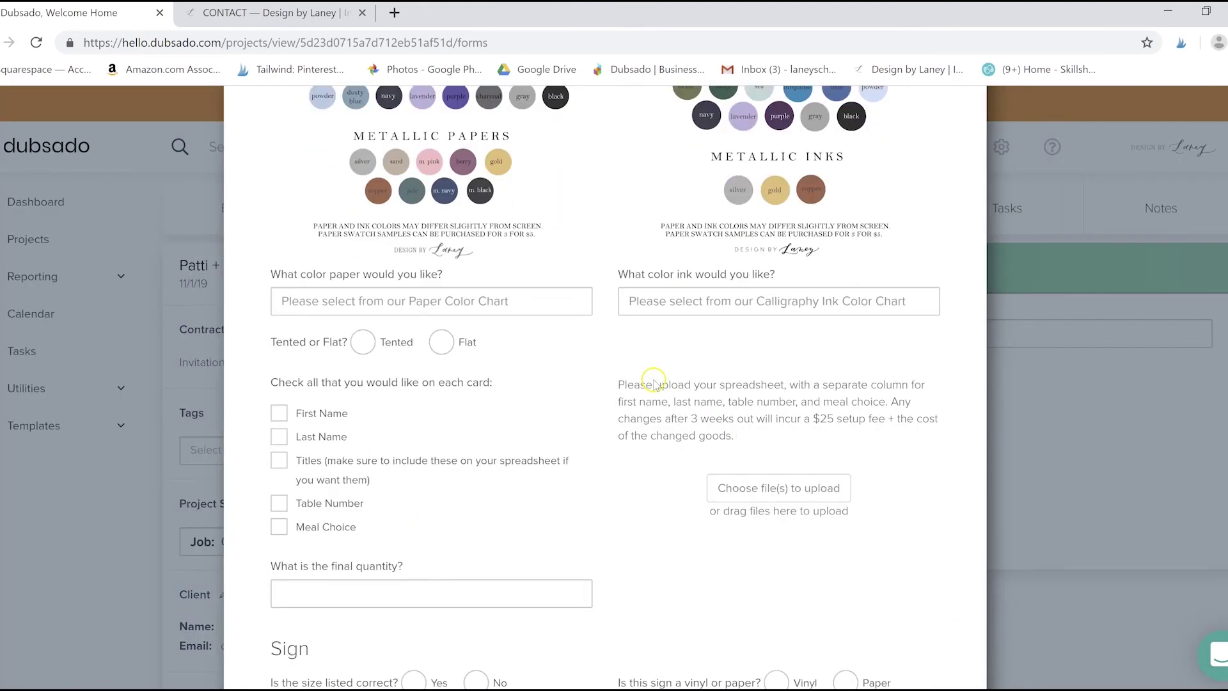
pyautogui.scroll(-3, 654, 378)
pyautogui.scroll(4, 830, 451)
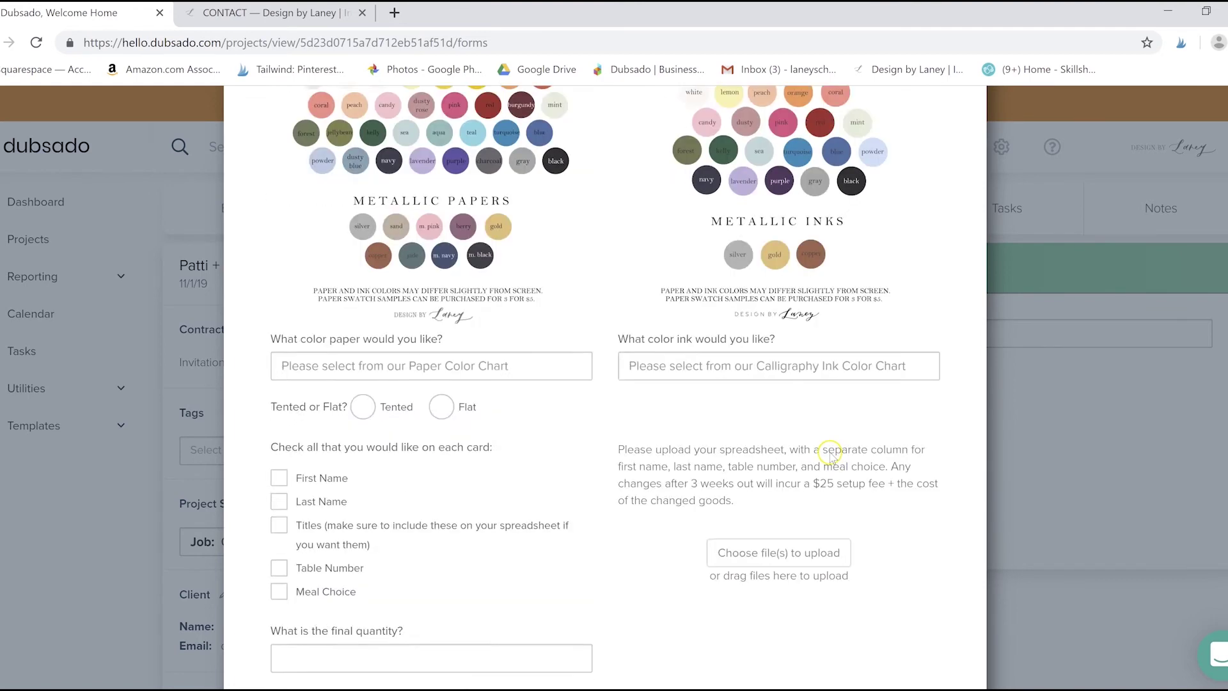
pyautogui.scroll(10, 831, 451)
pyautogui.click(947, 135)
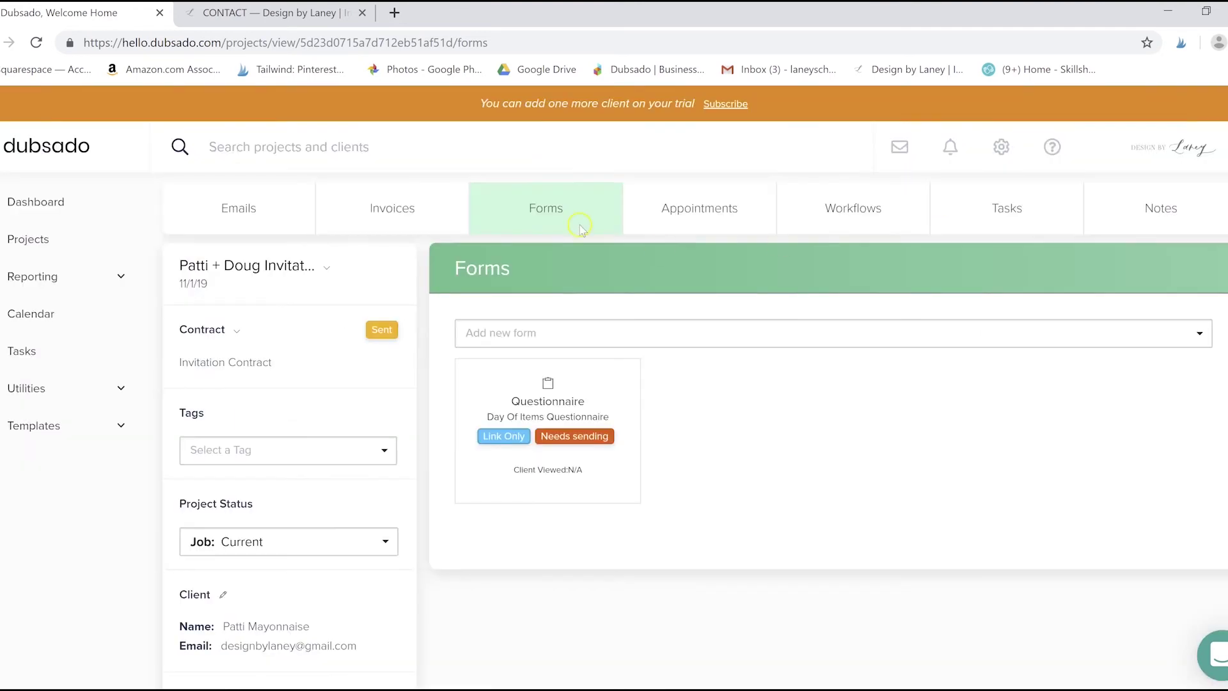
pyautogui.click(408, 206)
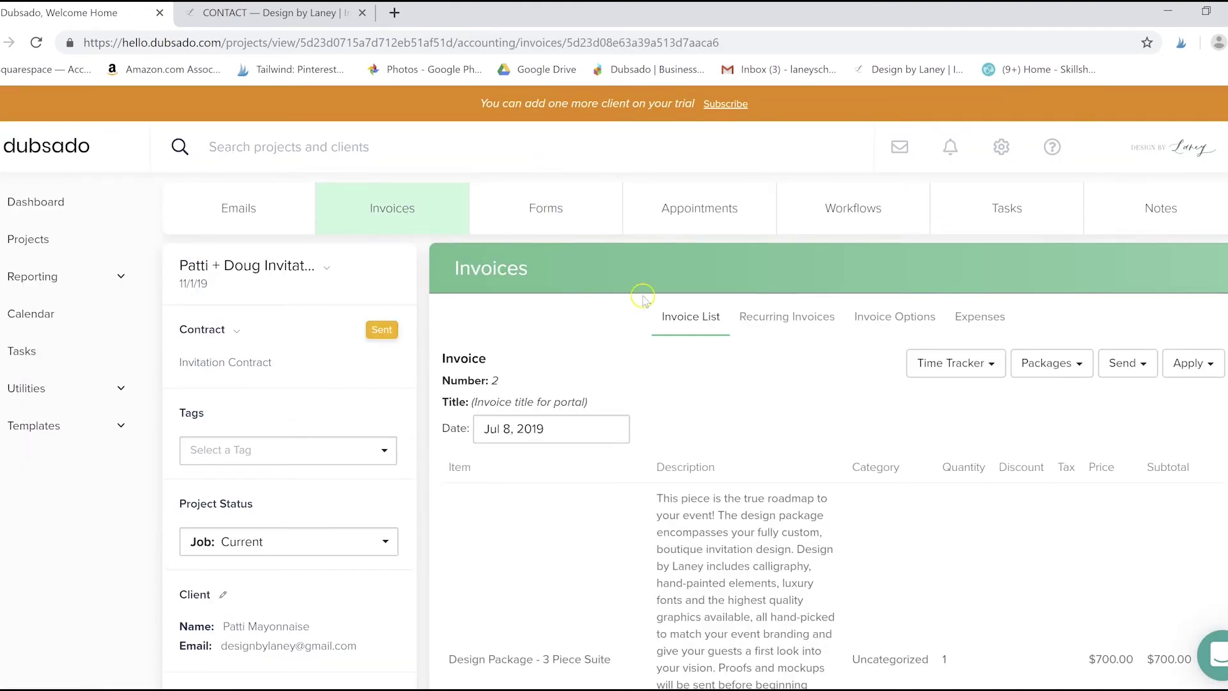
pyautogui.scroll(-7, 844, 356)
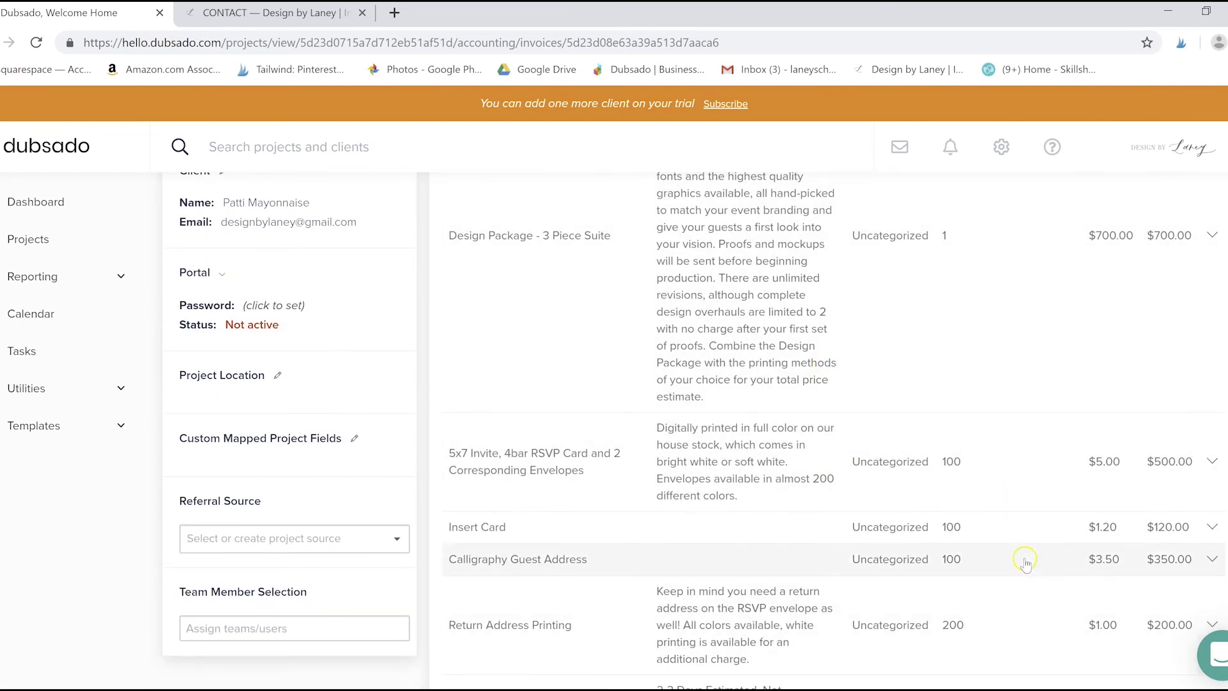
pyautogui.scroll(7, 861, 448)
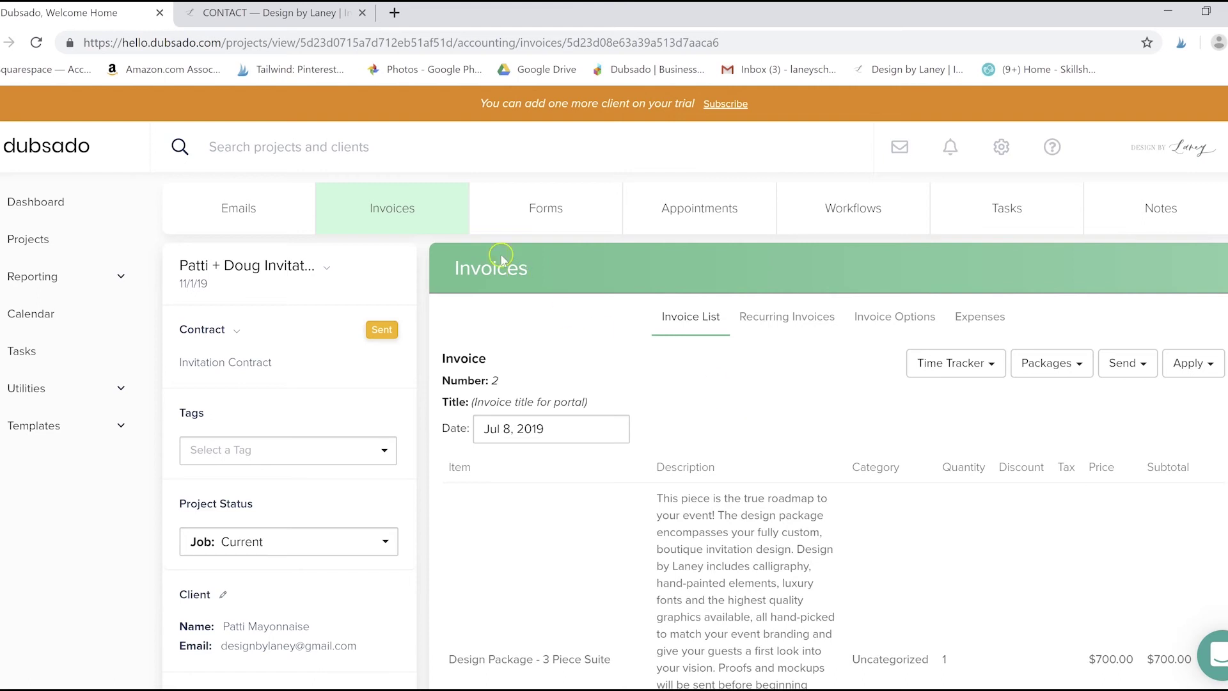
pyautogui.click(511, 224)
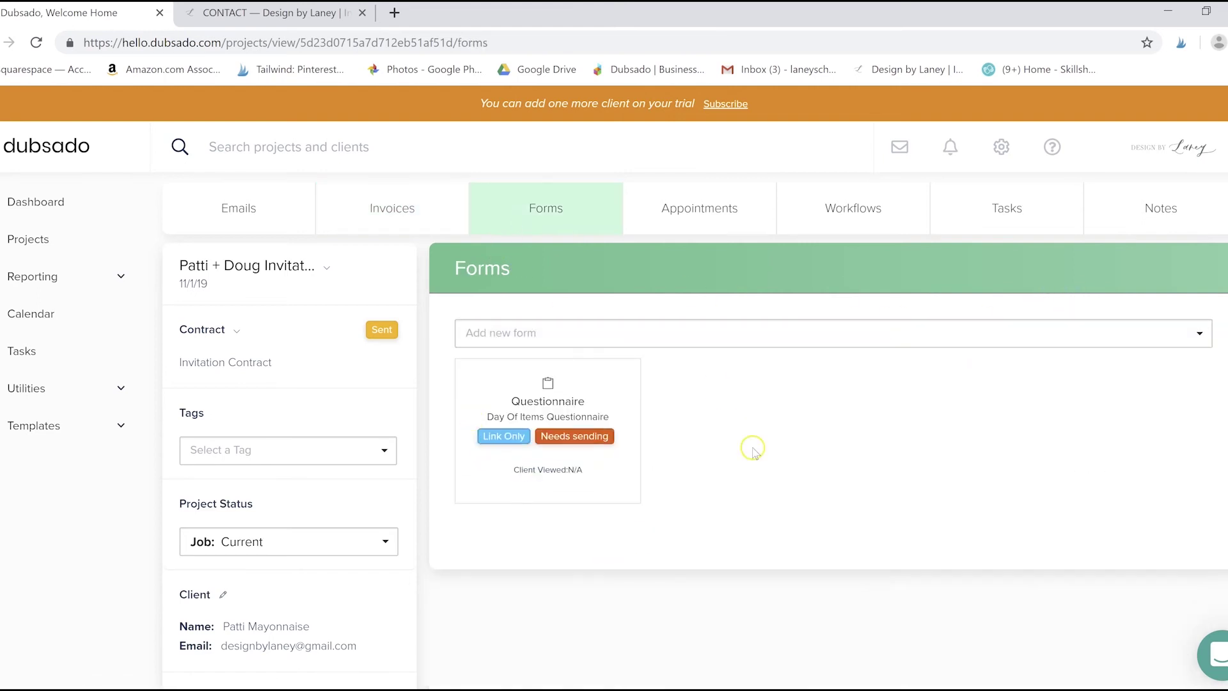
pyautogui.click(1117, 214)
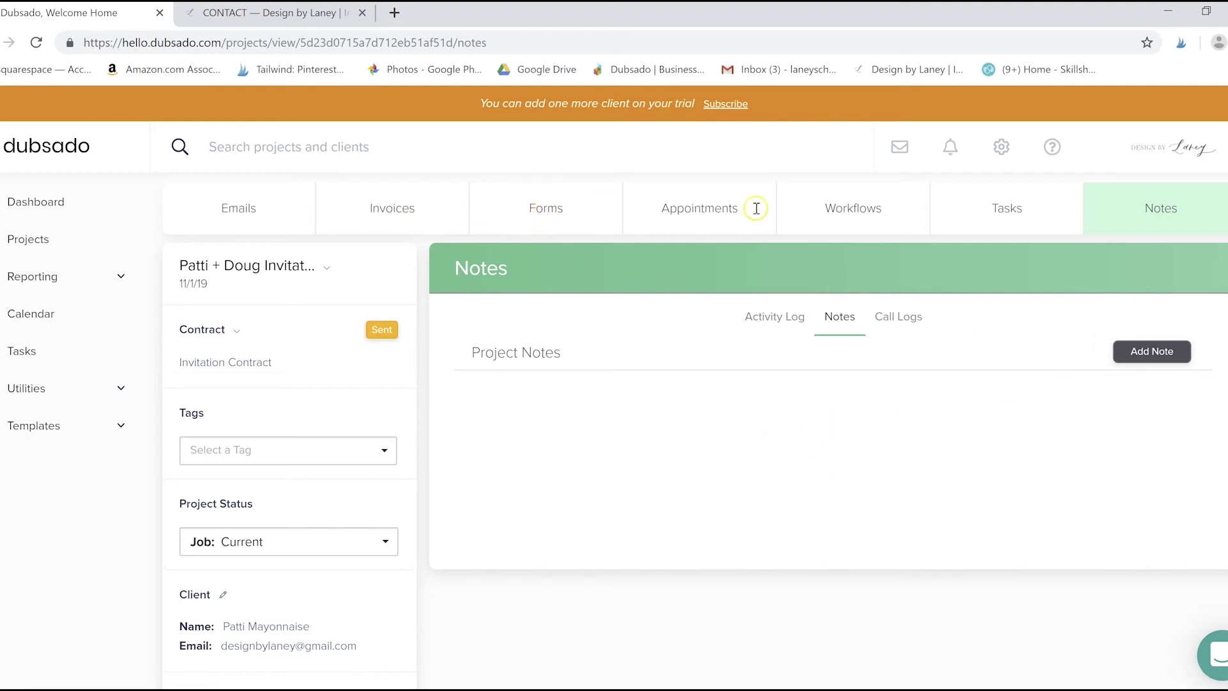
pyautogui.click(594, 204)
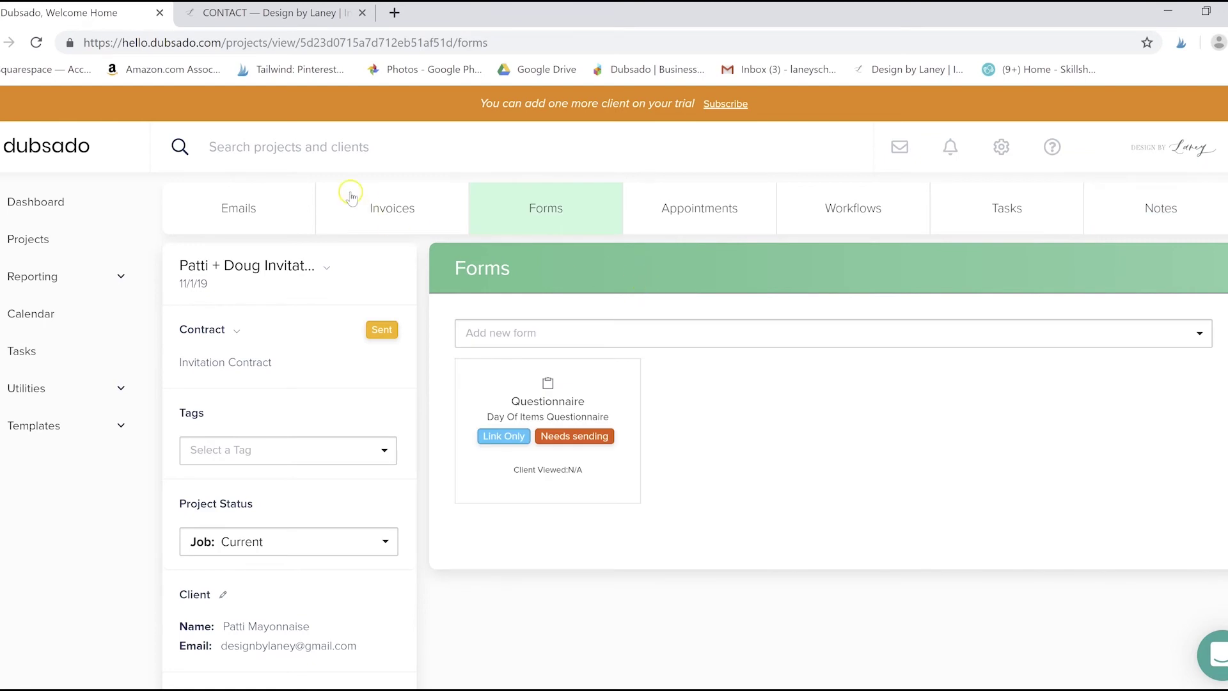
pyautogui.click(237, 204)
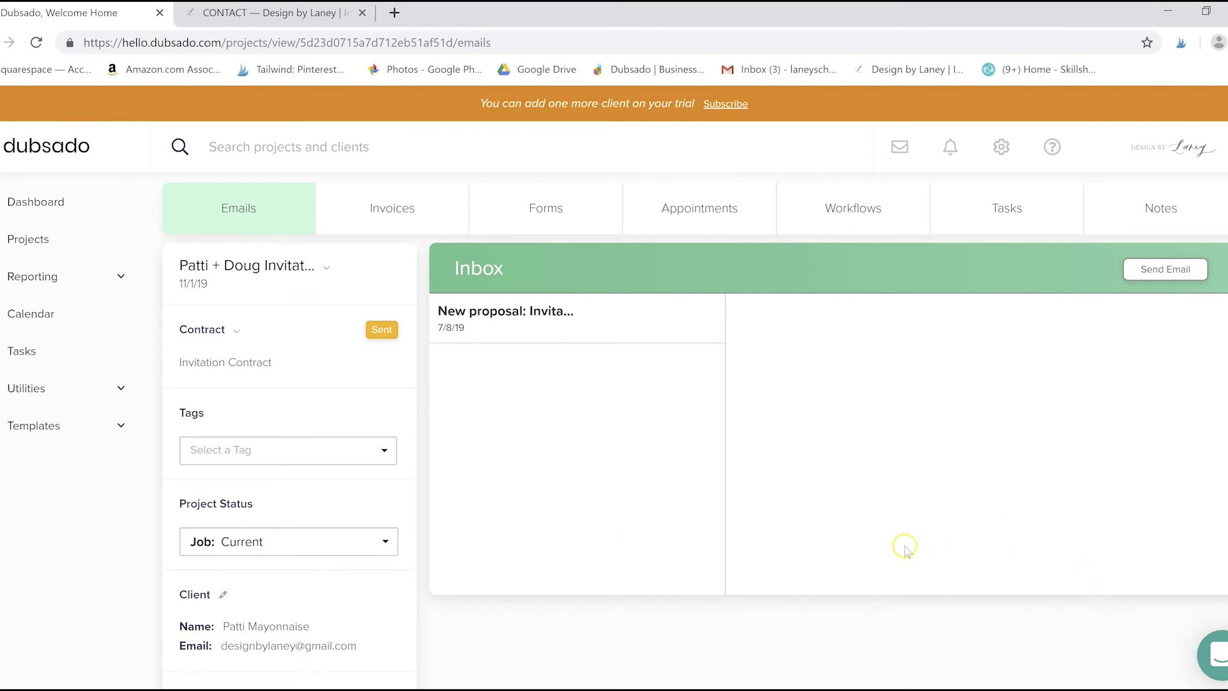
pyautogui.click(542, 221)
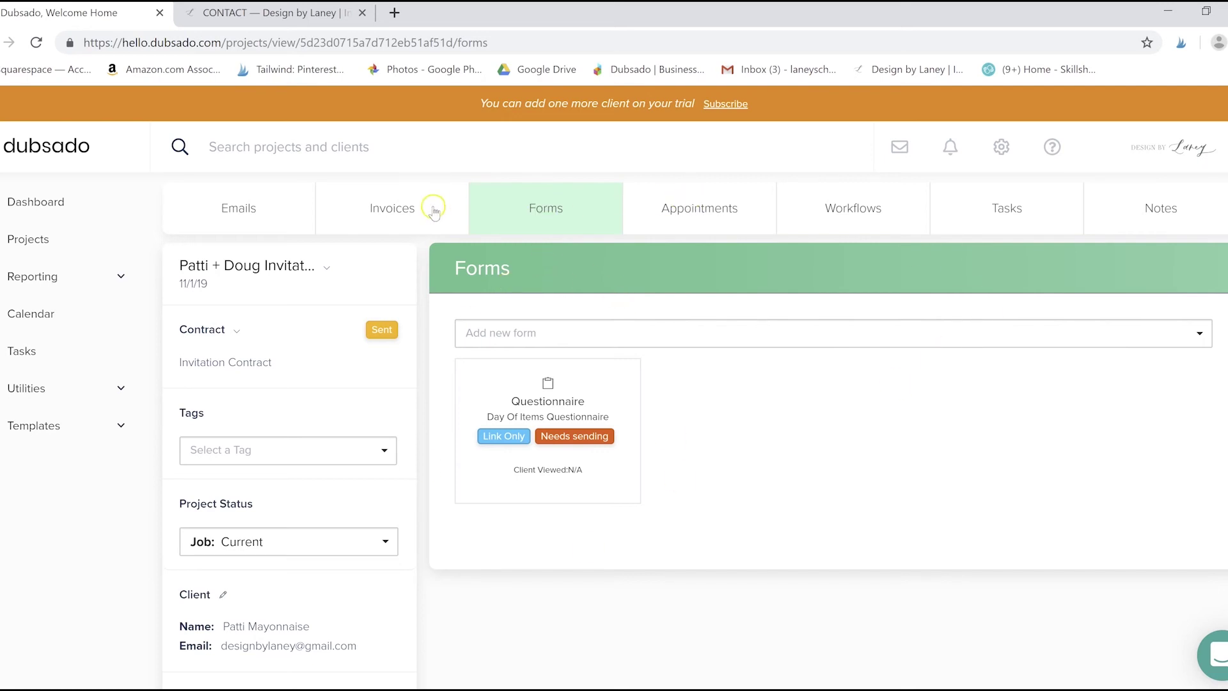
pyautogui.click(407, 217)
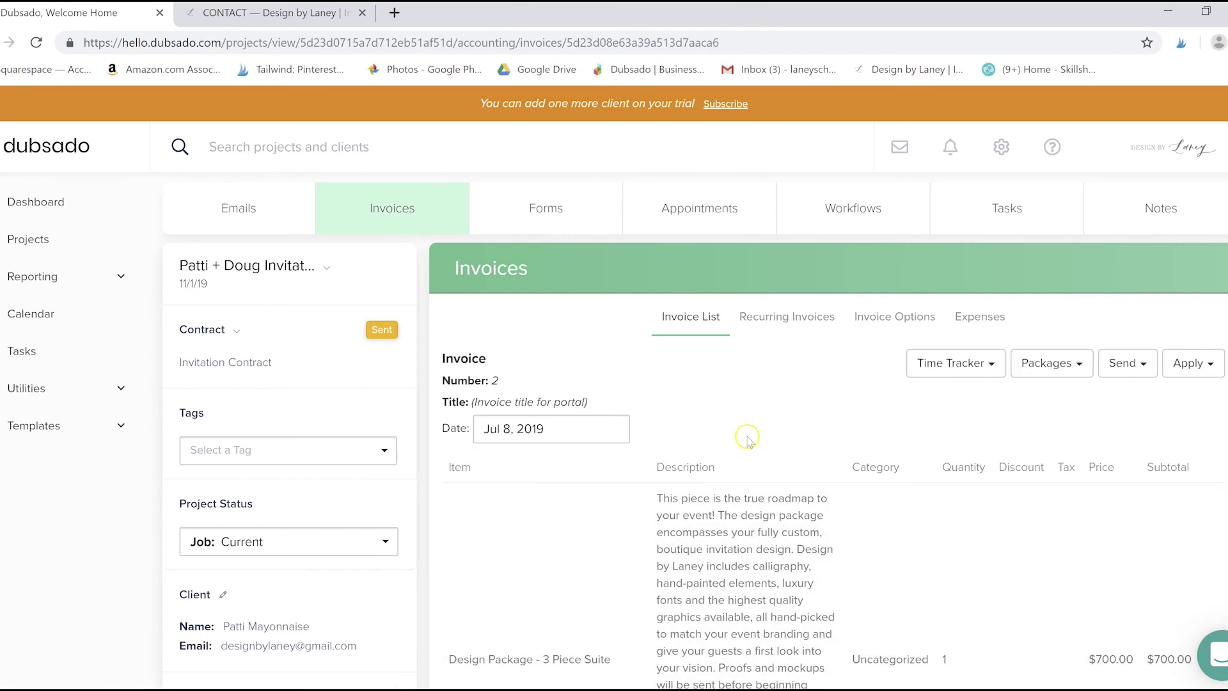
# Return to the project's forms, then back to the Projects list showing Leads
pyautogui.click(536, 225)
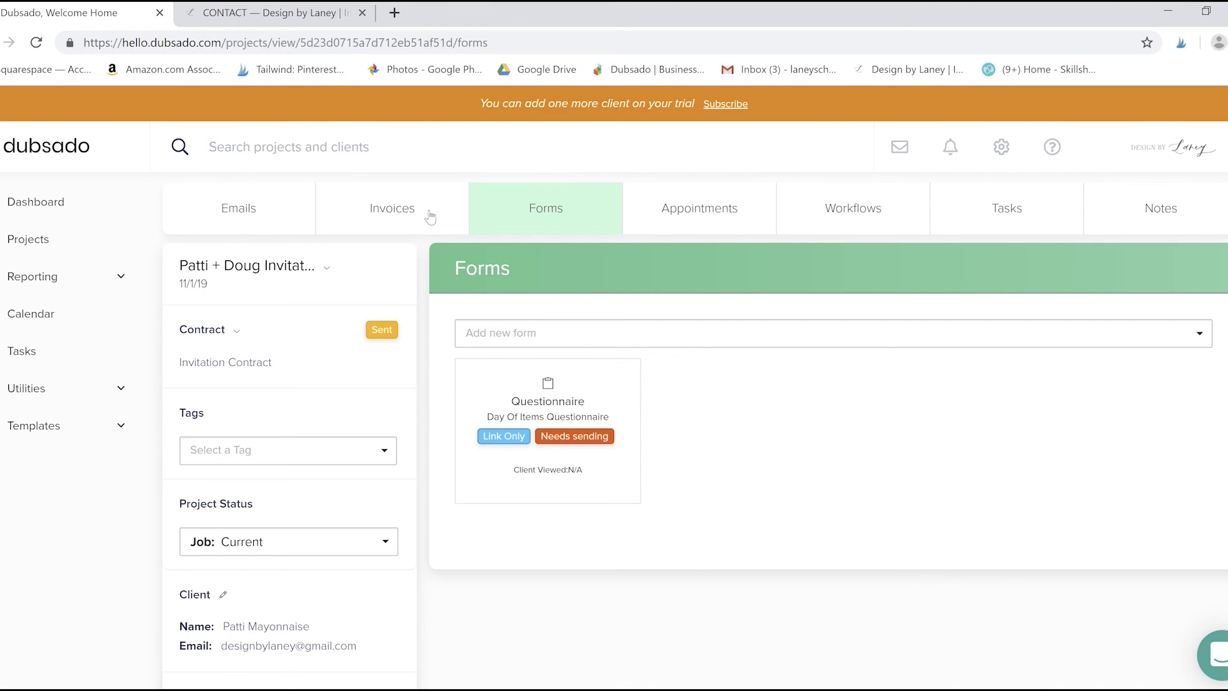
pyautogui.hotkey('alt', 'Left')
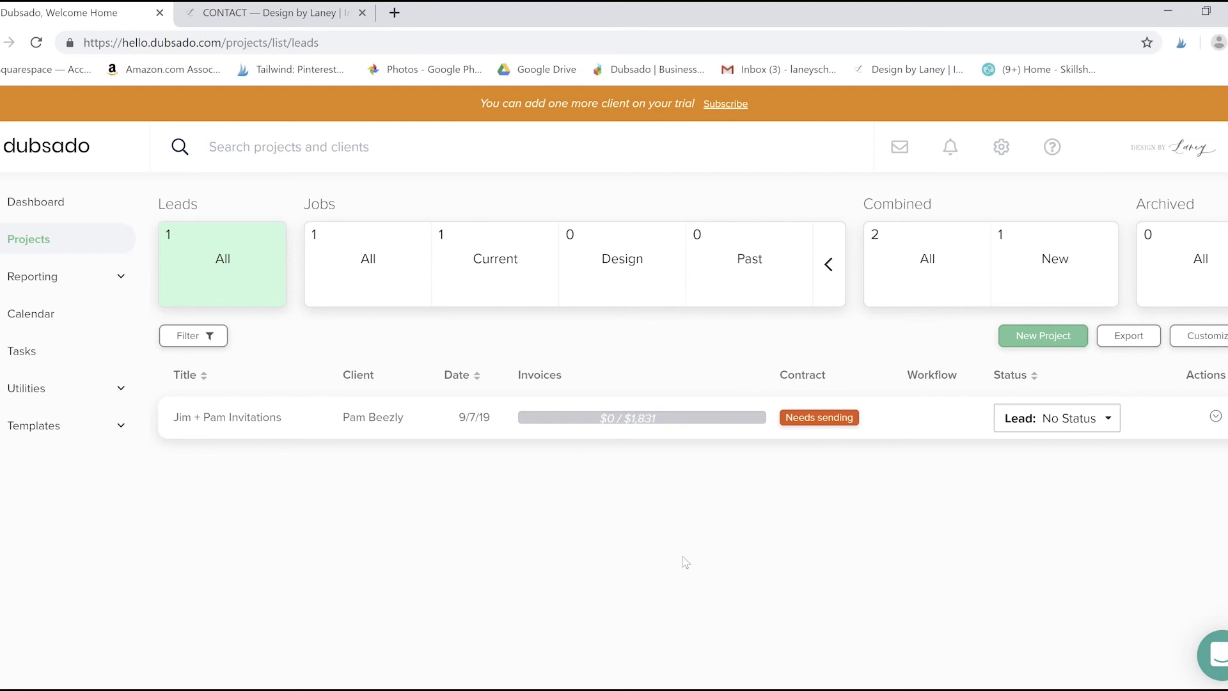
# Change the lead's status to Job: Current and show the Current jobs list
pyautogui.click(1049, 423)
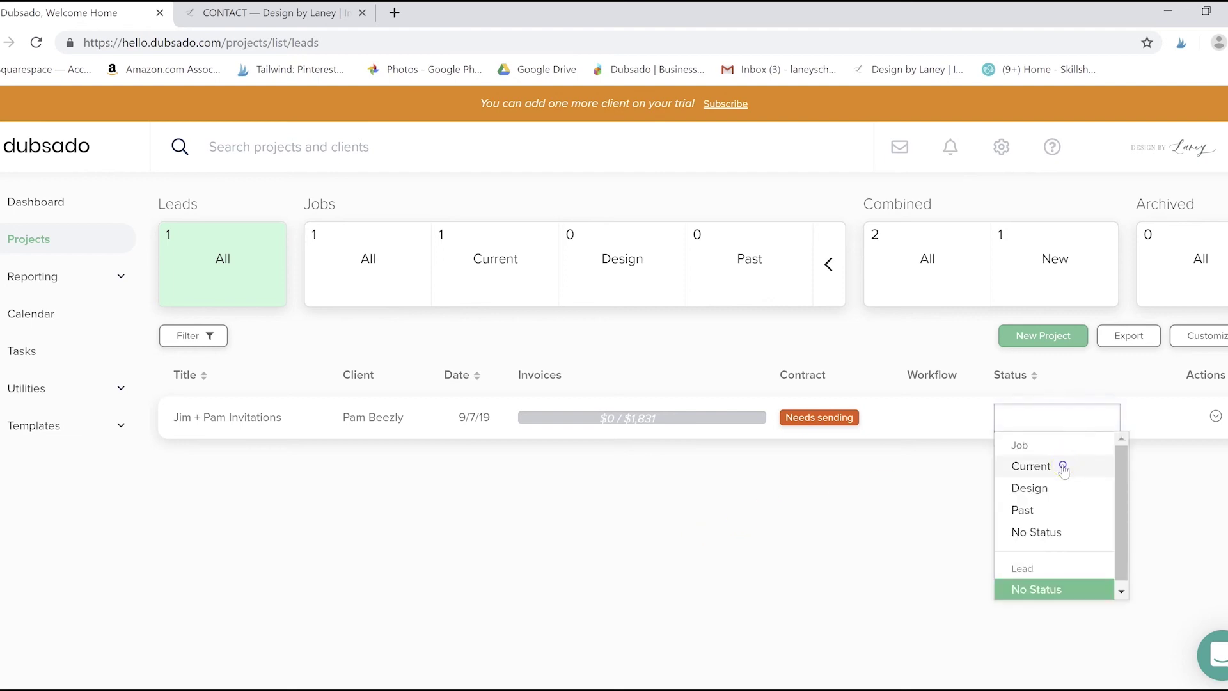
pyautogui.click(1065, 467)
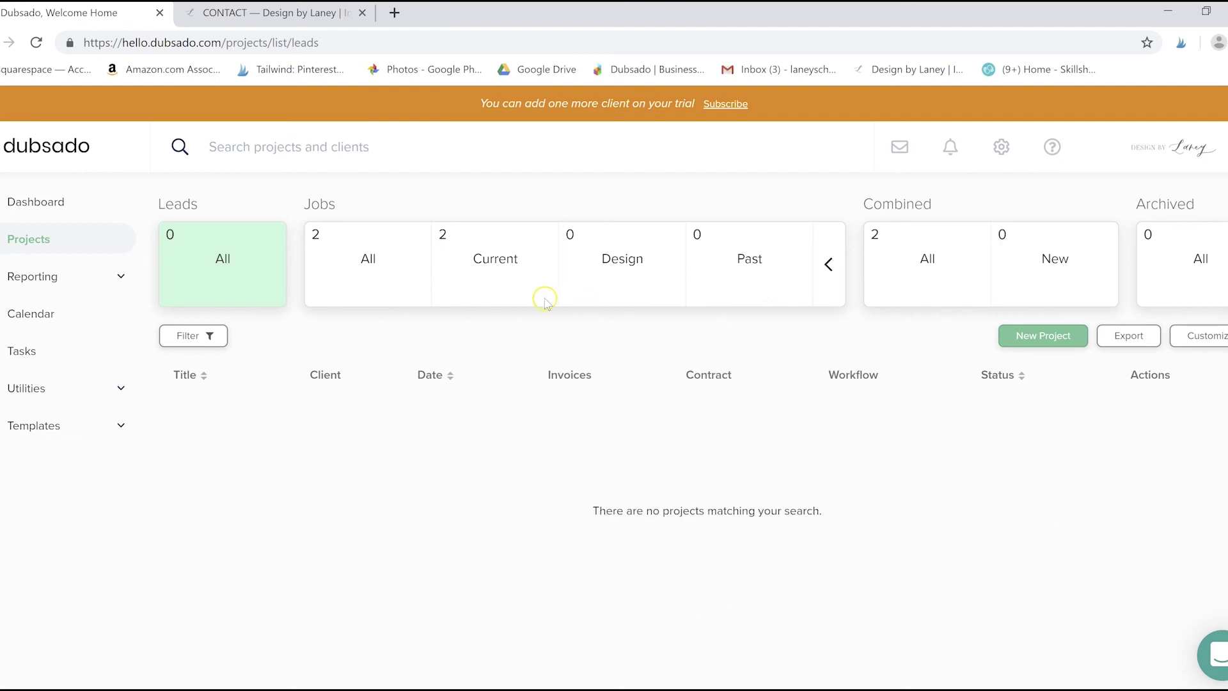
pyautogui.click(508, 291)
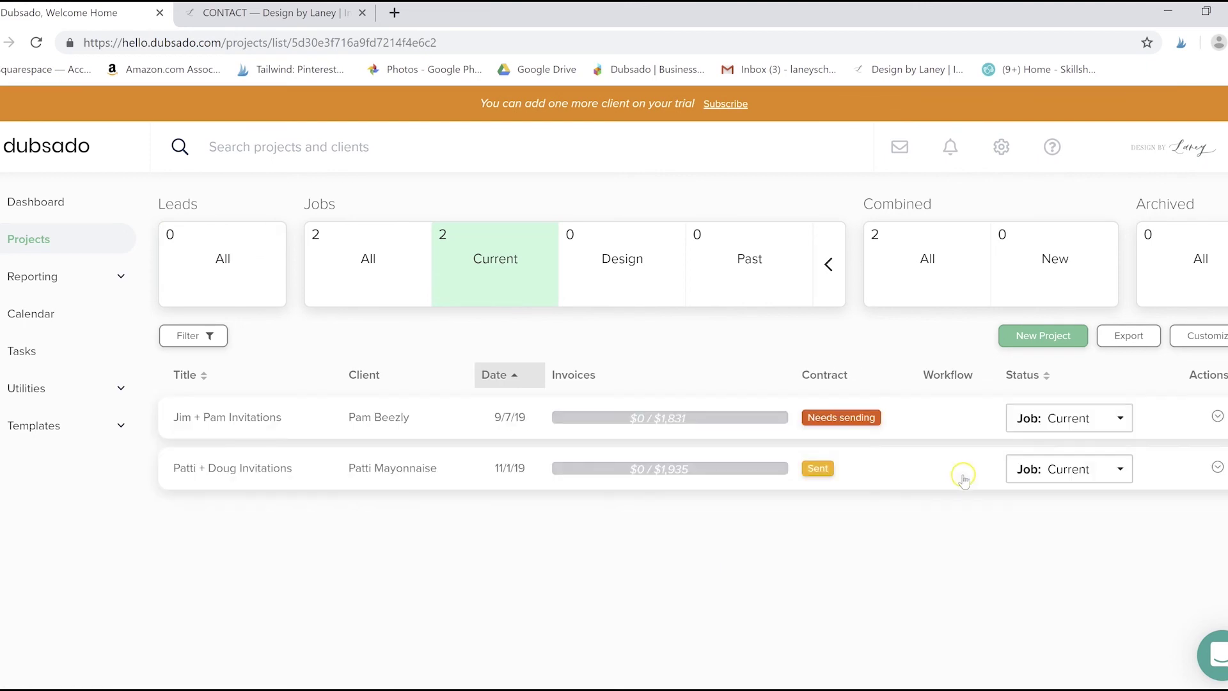